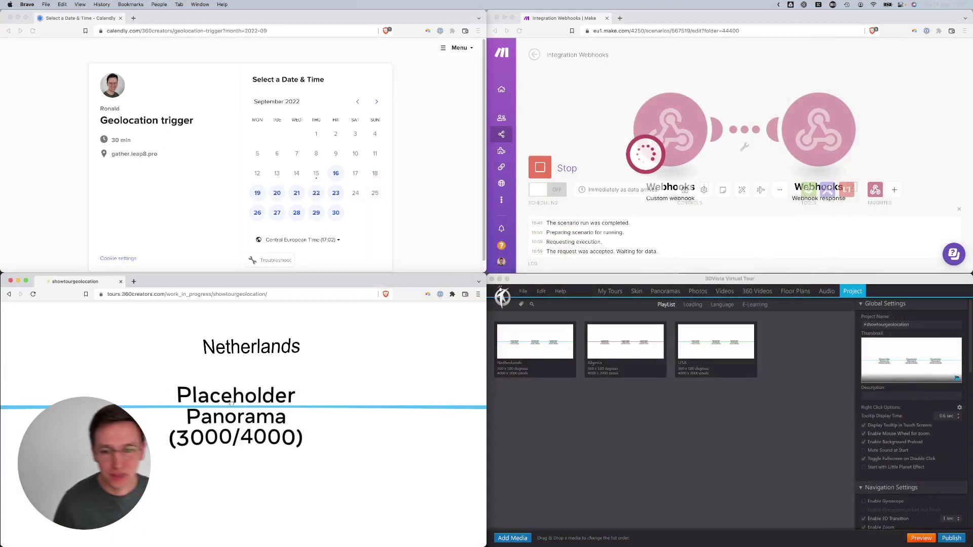
- Load the 3DVista tour on the USA panorama by adding ?media-name=USA to its address
{"action": "left_click", "coordinate": [702, 408]}
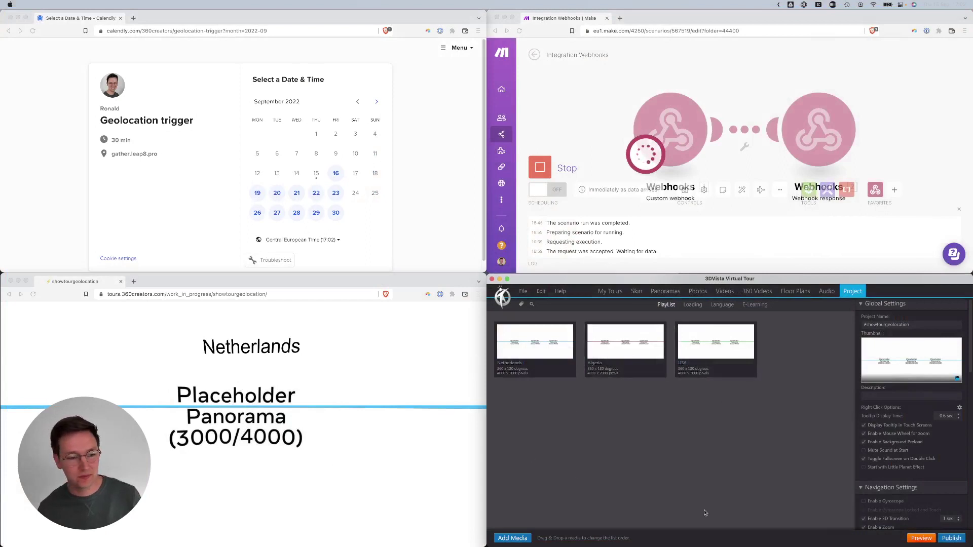
{"action": "left_click", "coordinate": [254, 448]}
{"action": "left_click_drag", "start_coordinate": [256, 397], "coordinate": [163, 402]}
{"action": "key", "text": "super+l"}
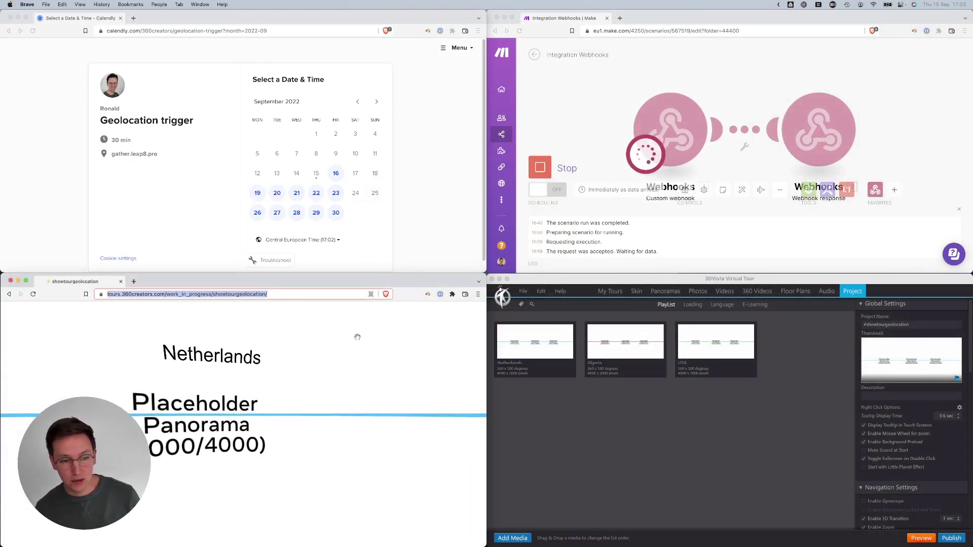
{"action": "key", "text": "super+c"}
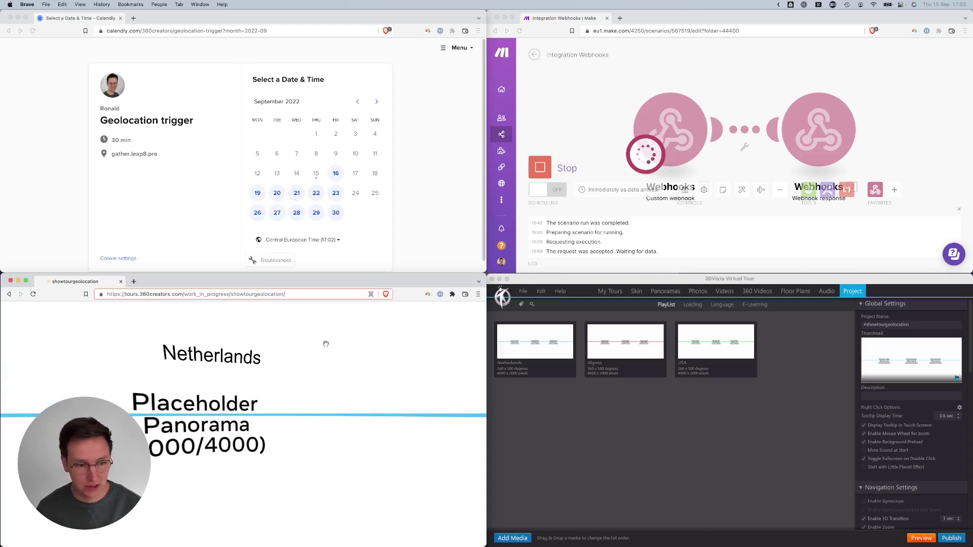
{"action": "type", "text": "?"}
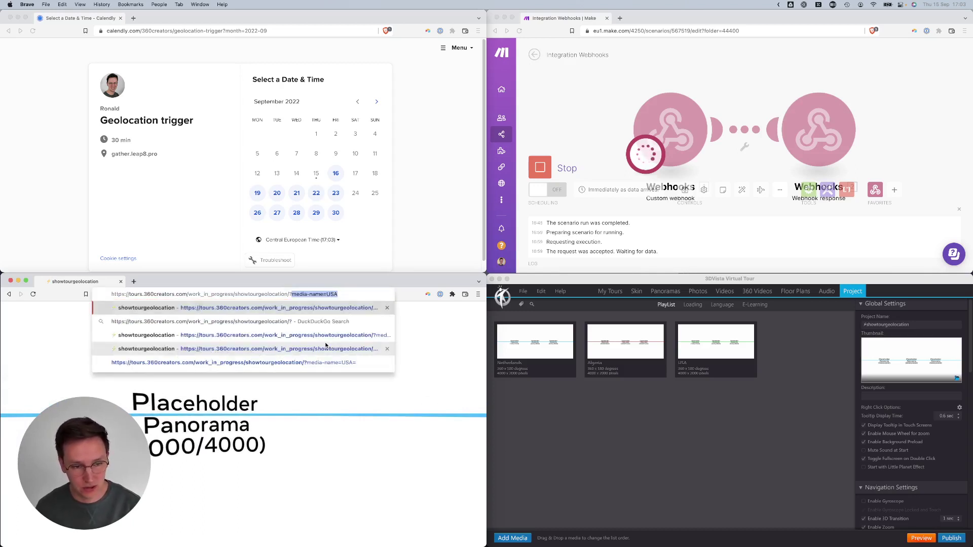
{"action": "key", "text": "Return"}
- Change the media-name value to Algeria so the tour opens on the Algeria panorama
{"action": "double_click", "coordinate": [314, 294]}
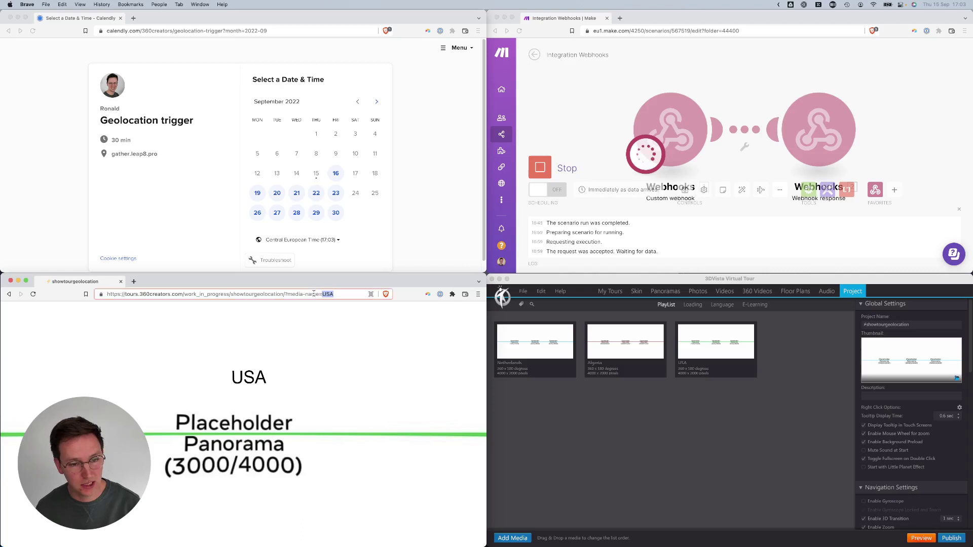
{"action": "type", "text": "Algeria"}
{"action": "key", "text": "Return"}
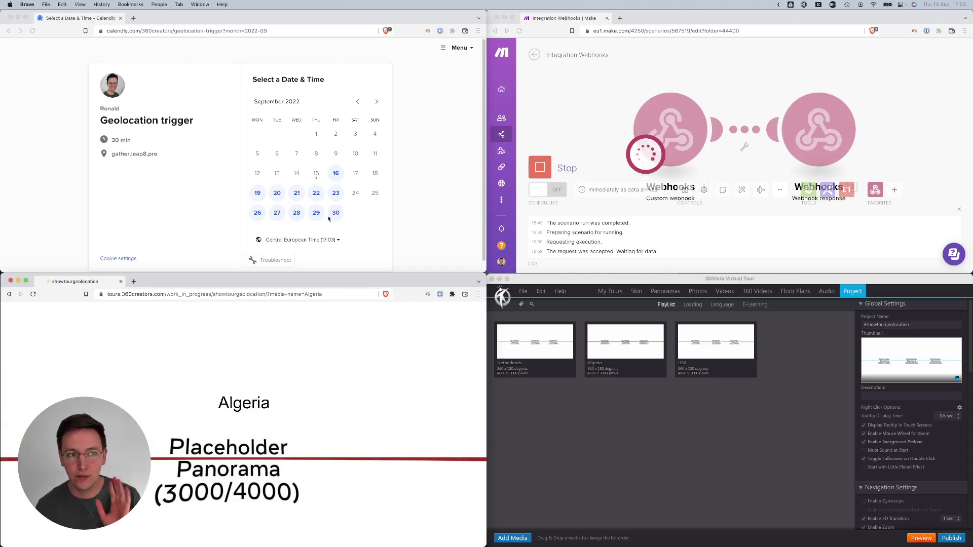
- Pick and confirm the 08:00 slot on Friday, September 16
{"action": "left_click", "coordinate": [423, 218]}
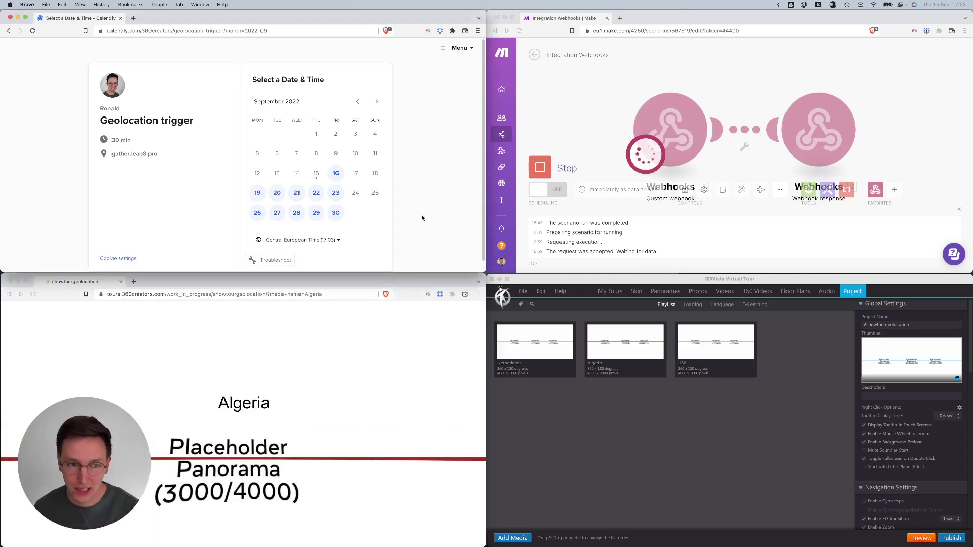
{"action": "left_click", "coordinate": [336, 174]}
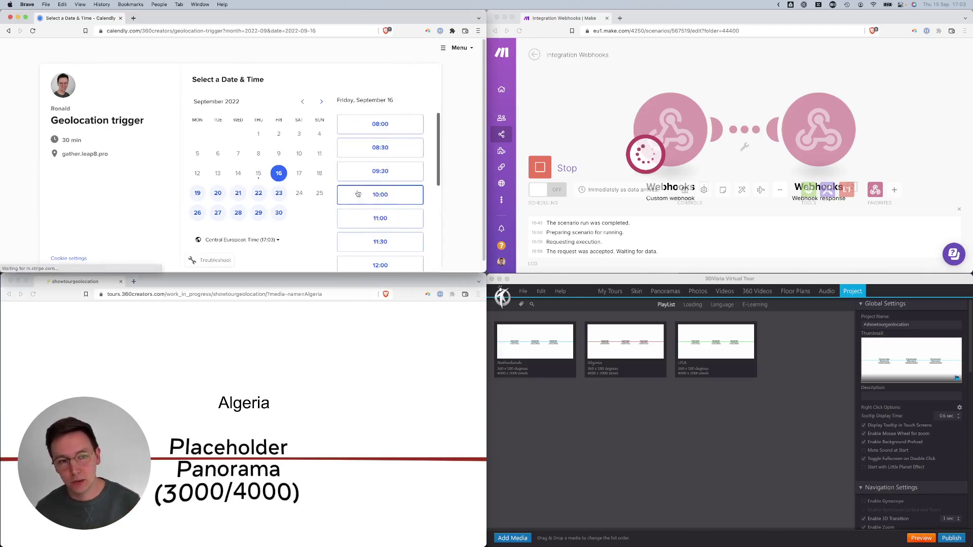
{"action": "left_click", "coordinate": [390, 126]}
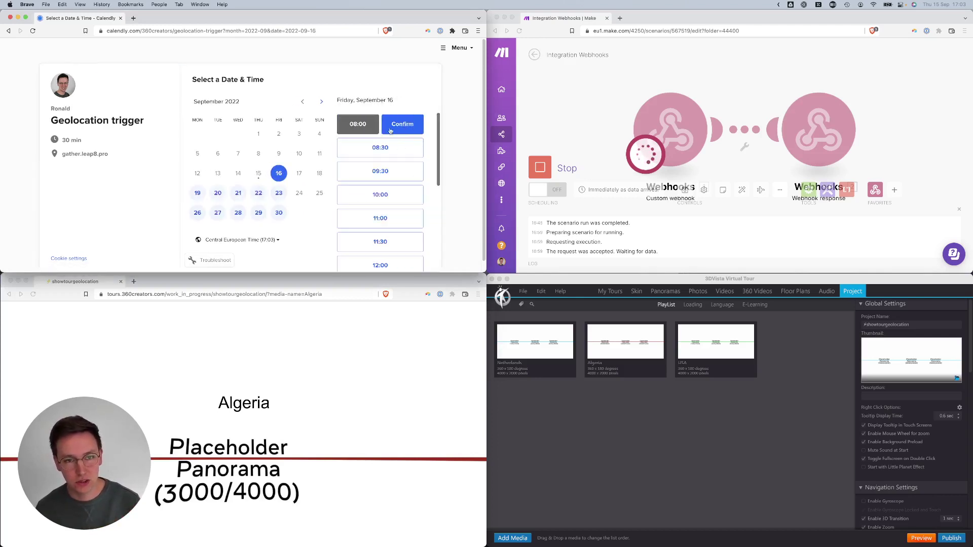
{"action": "left_click", "coordinate": [403, 125]}
- Enter the invitee's name and e-mail, choose USA as origin, and schedule the event
{"action": "left_click", "coordinate": [250, 106]}
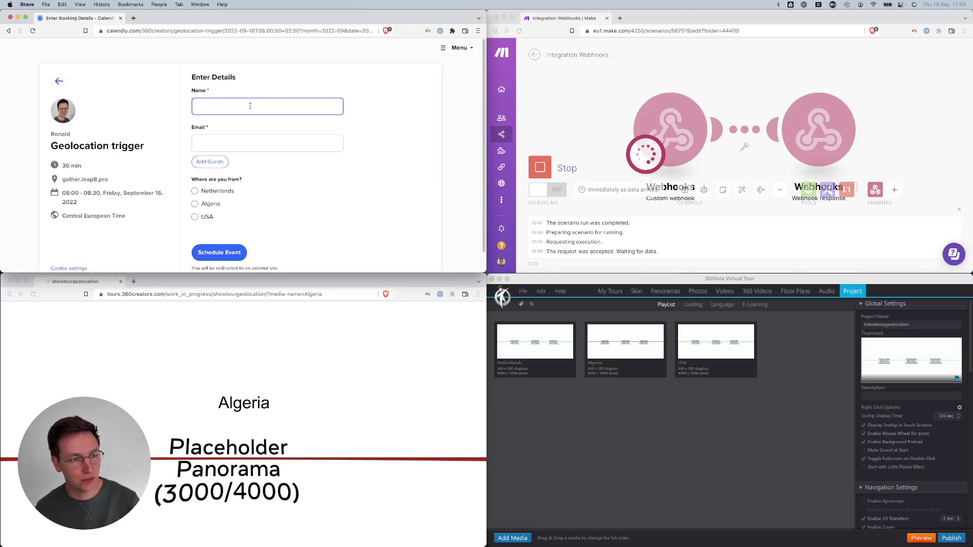
{"action": "type", "text": "Ronald"}
{"action": "key", "text": "Tab"}
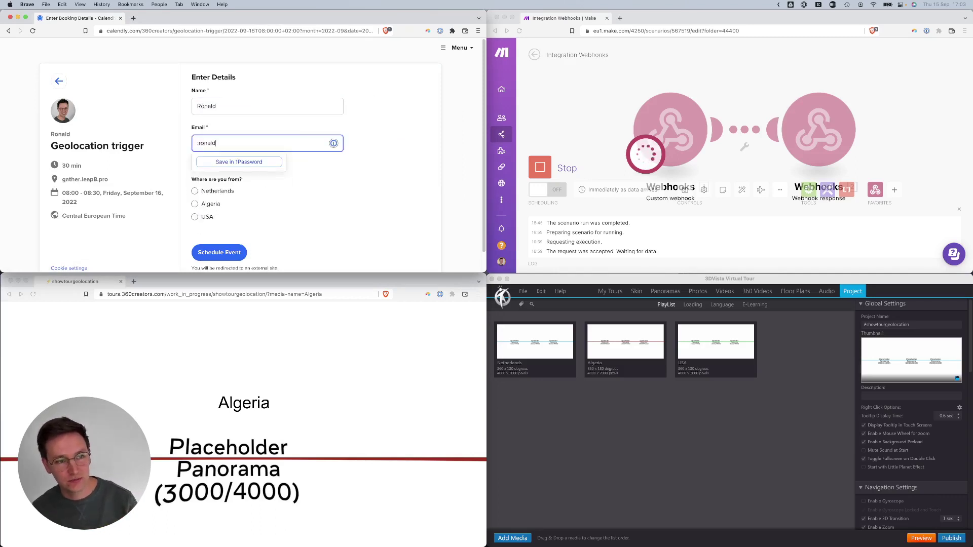
{"action": "key", "text": "Tab"}
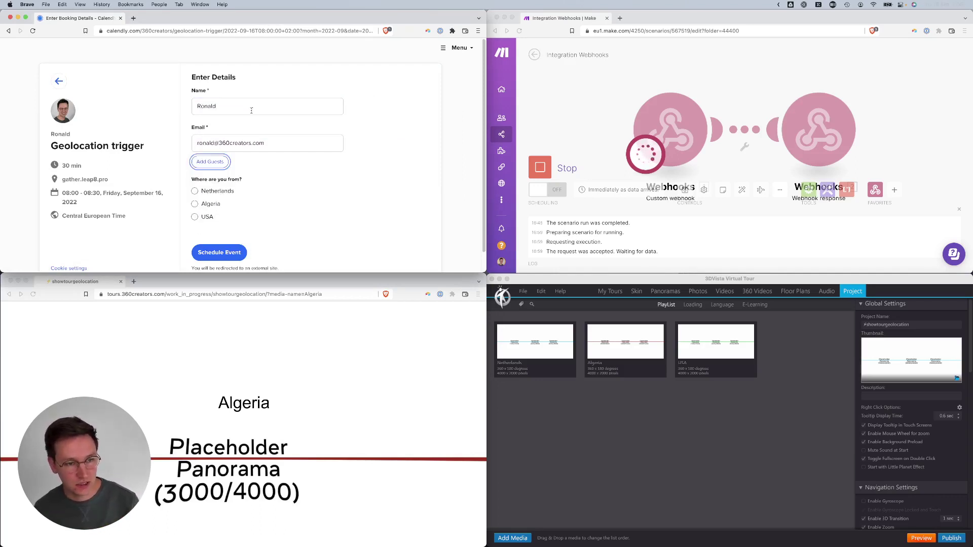
{"action": "left_click", "coordinate": [195, 216]}
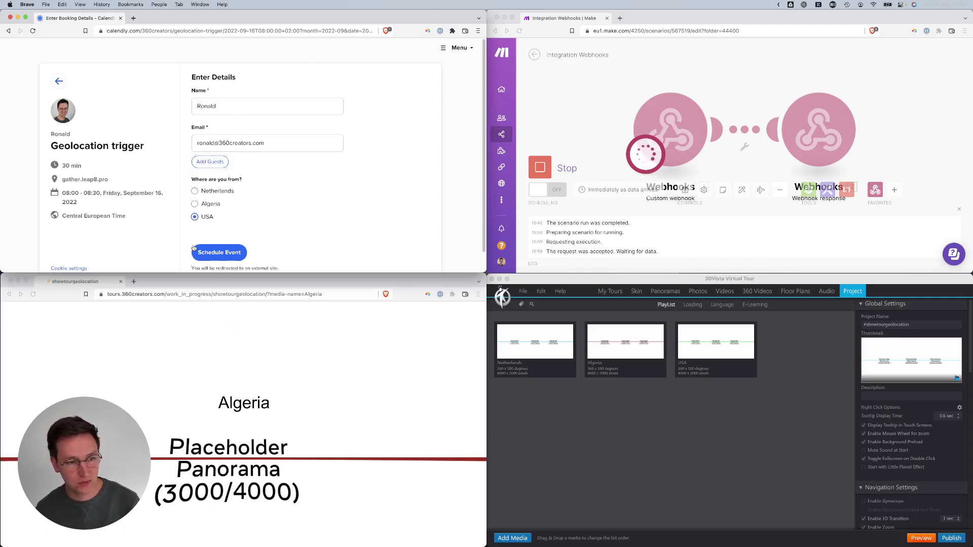
{"action": "left_click", "coordinate": [242, 255]}
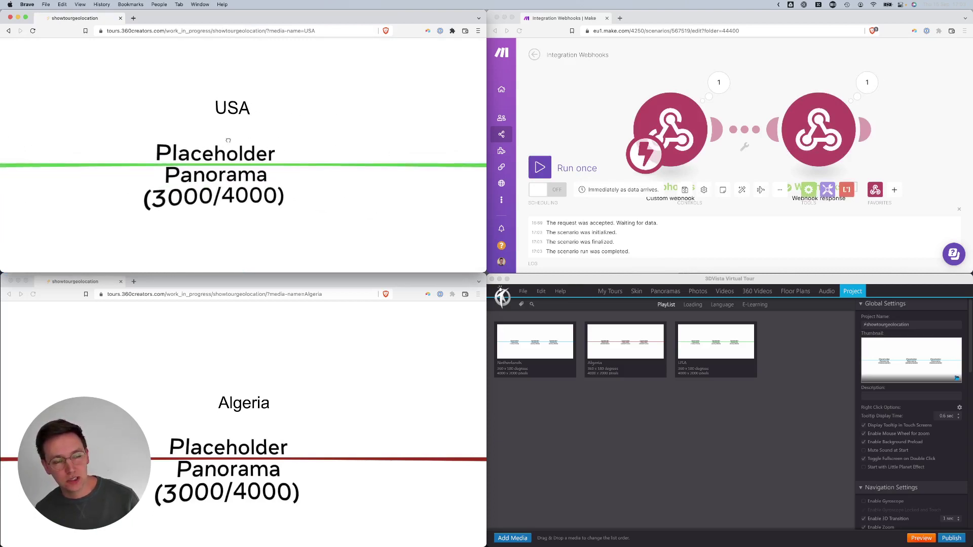
- Pan the redirected USA panorama, then compare it with the Algeria tour window
{"action": "left_click_drag", "start_coordinate": [283, 69], "coordinate": [326, 94]}
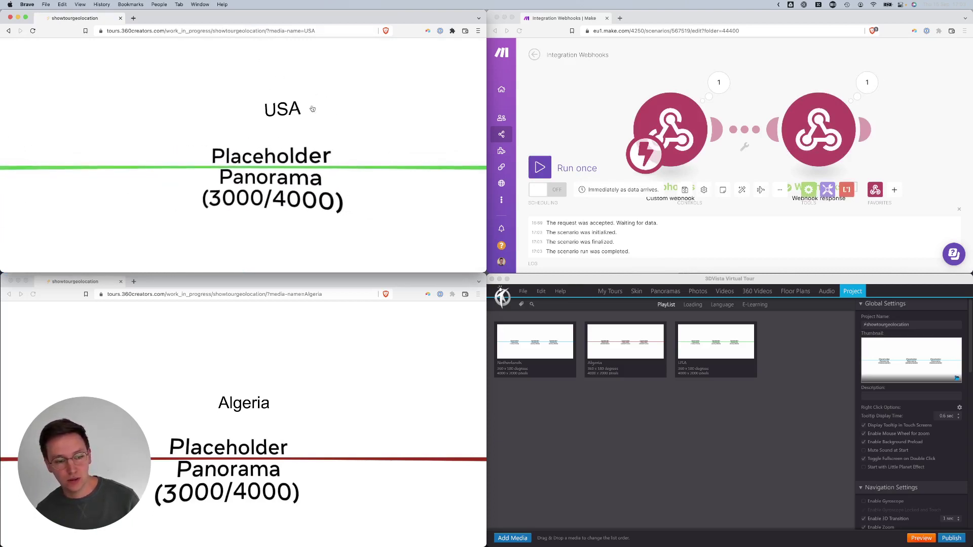
{"action": "left_click", "coordinate": [252, 479]}
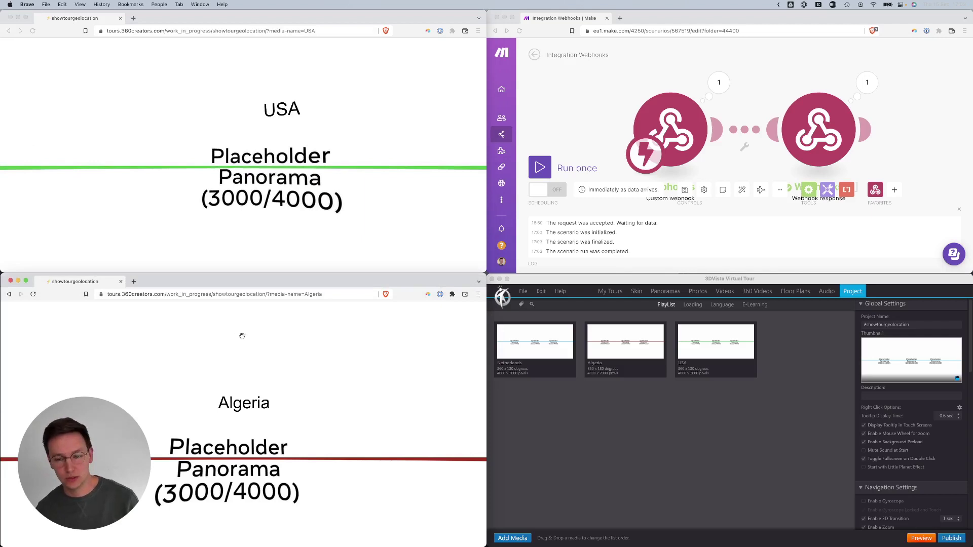
{"action": "left_click", "coordinate": [231, 161]}
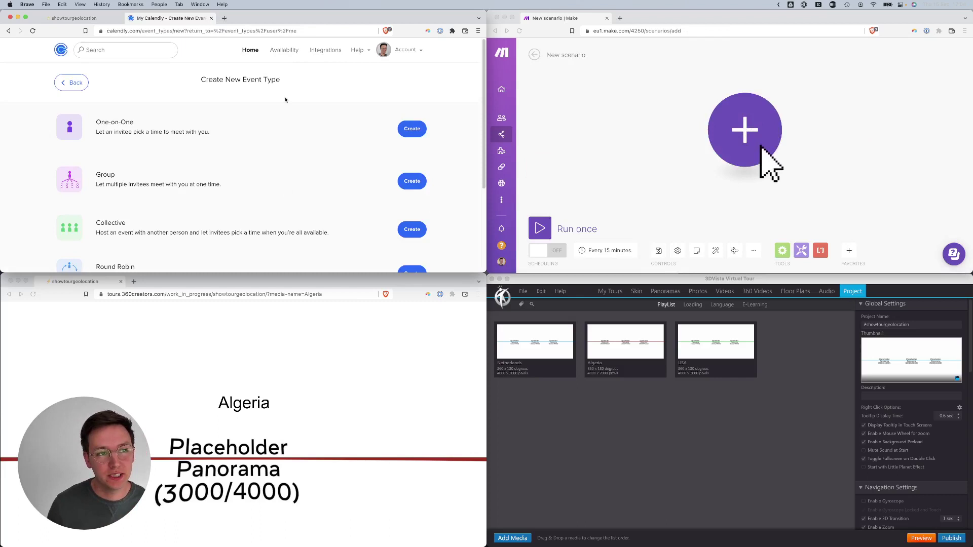
- Start a new one-on-one event type named 'geolocation tutorial'
{"action": "scroll", "coordinate": [277, 142], "scroll_direction": "down", "scroll_amount": 3}
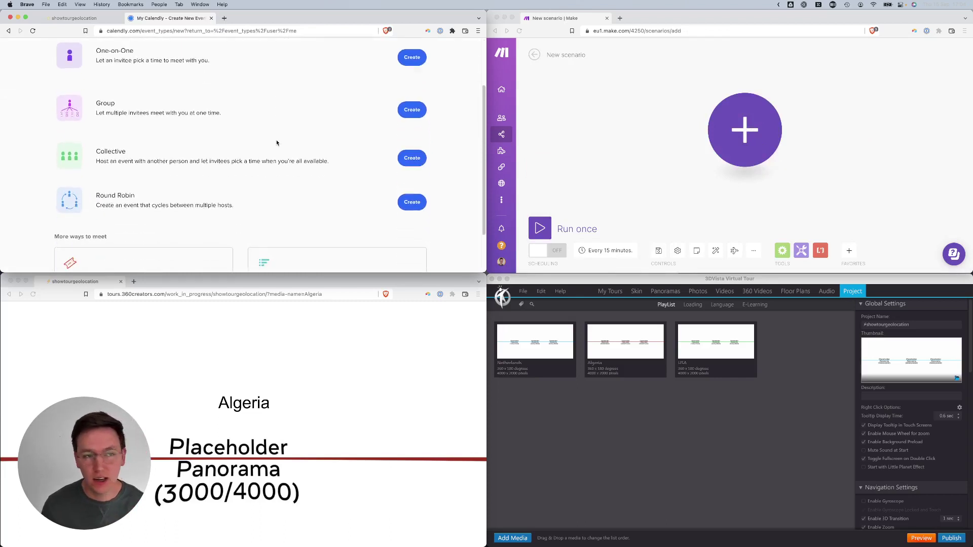
{"action": "scroll", "coordinate": [276, 143], "scroll_direction": "up", "scroll_amount": 3}
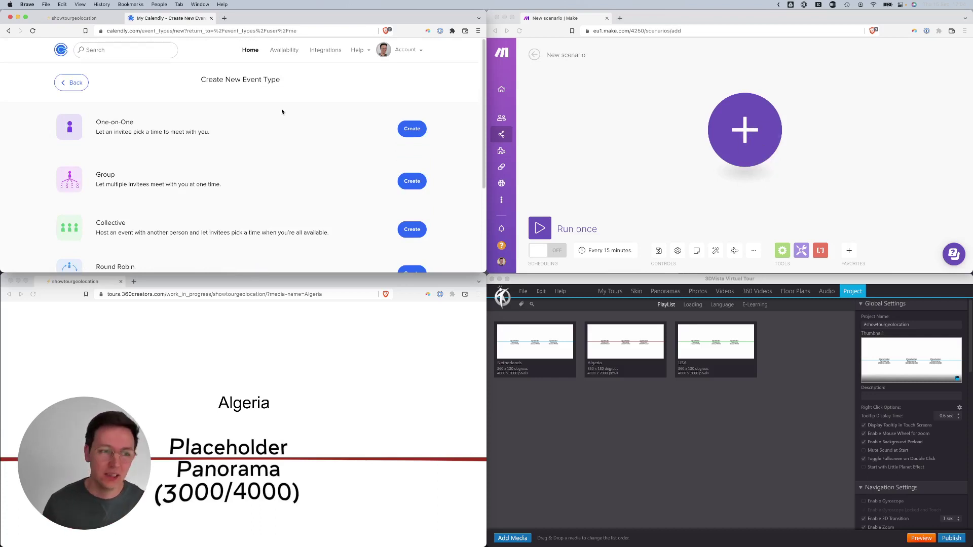
{"action": "left_click", "coordinate": [406, 129]}
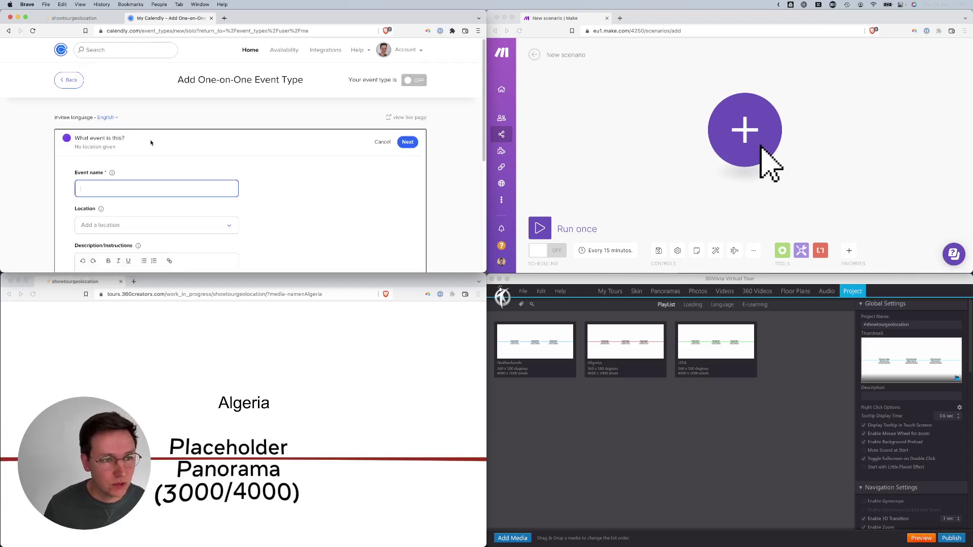
{"action": "scroll", "coordinate": [168, 144], "scroll_direction": "down", "scroll_amount": 2}
{"action": "type", "text": "ge"}
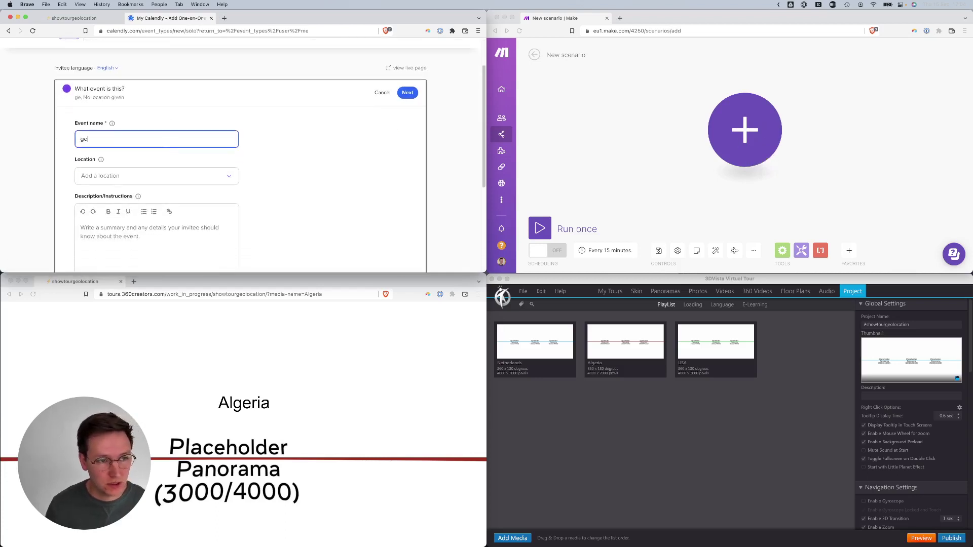
{"action": "type", "text": "olocation tutorial"}
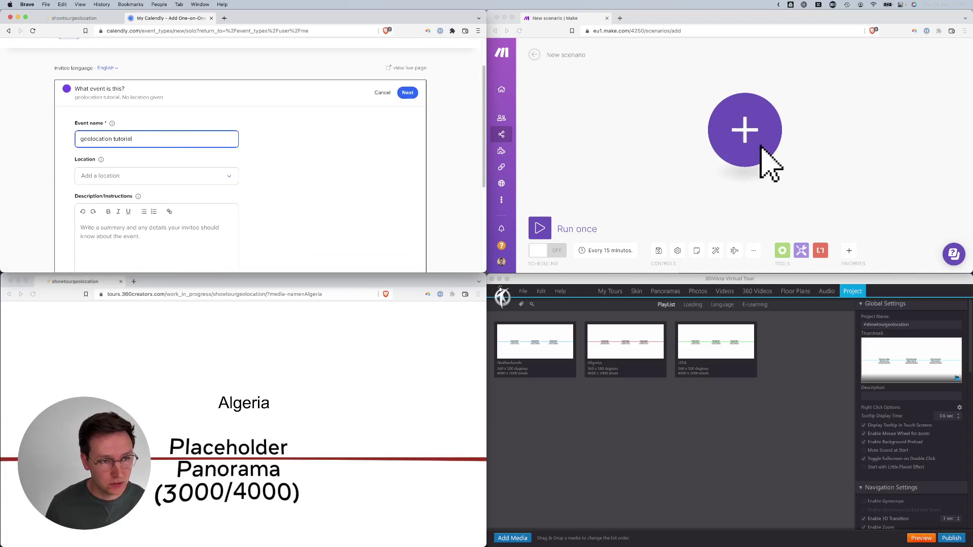
- Set a custom location of gather.leap8.pro and save the event details
{"action": "left_click", "coordinate": [156, 177]}
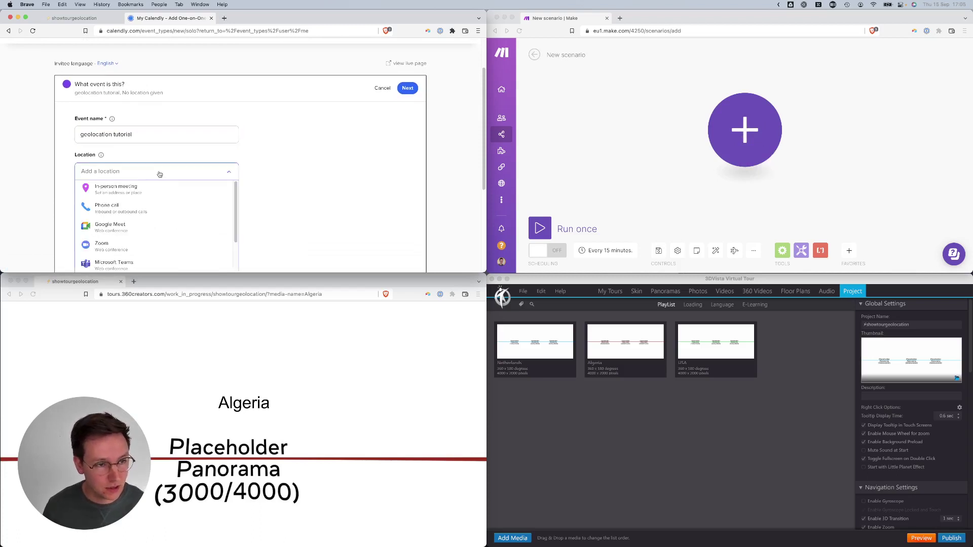
{"action": "scroll", "coordinate": [155, 212], "scroll_direction": "down", "scroll_amount": 3}
{"action": "left_click", "coordinate": [127, 251]}
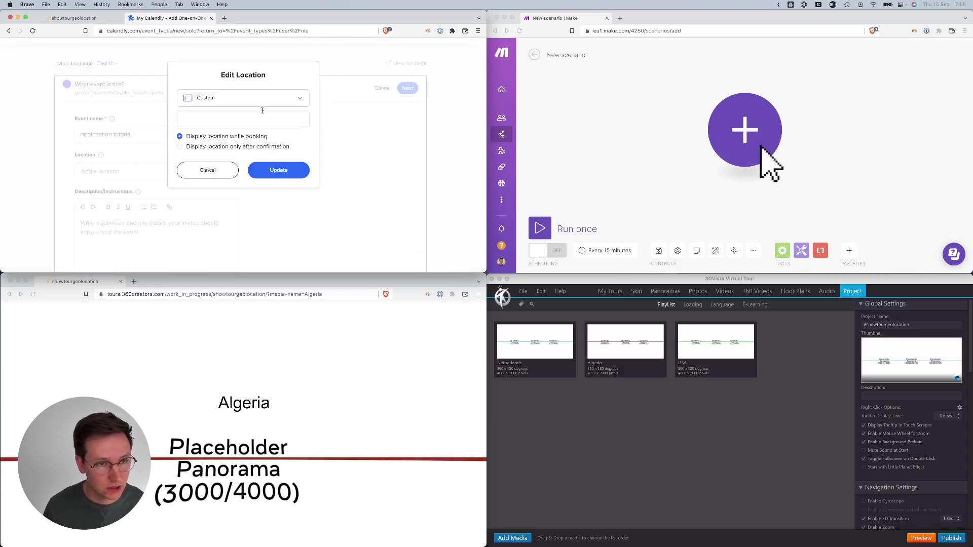
{"action": "left_click", "coordinate": [236, 120]}
{"action": "type", "text": "gather.lea"}
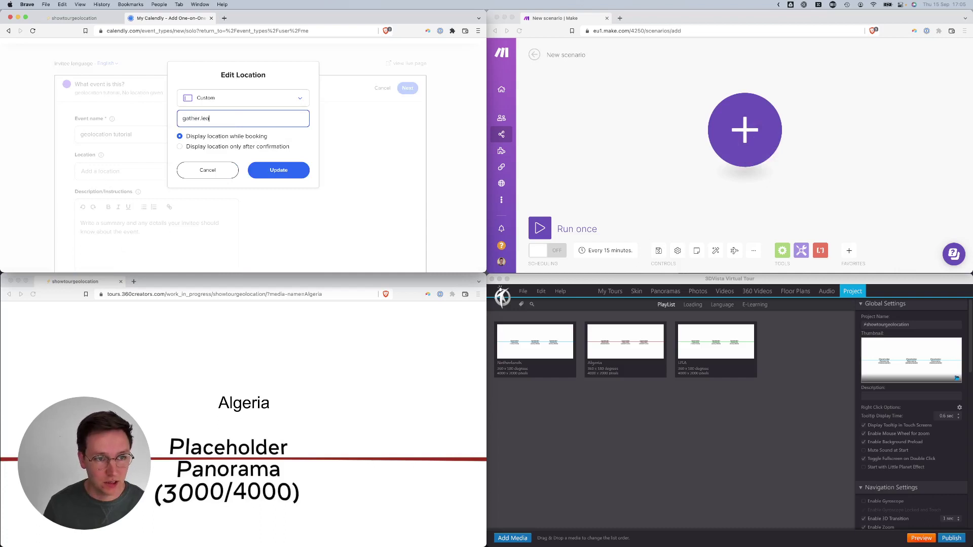
{"action": "type", "text": "p8.proro"}
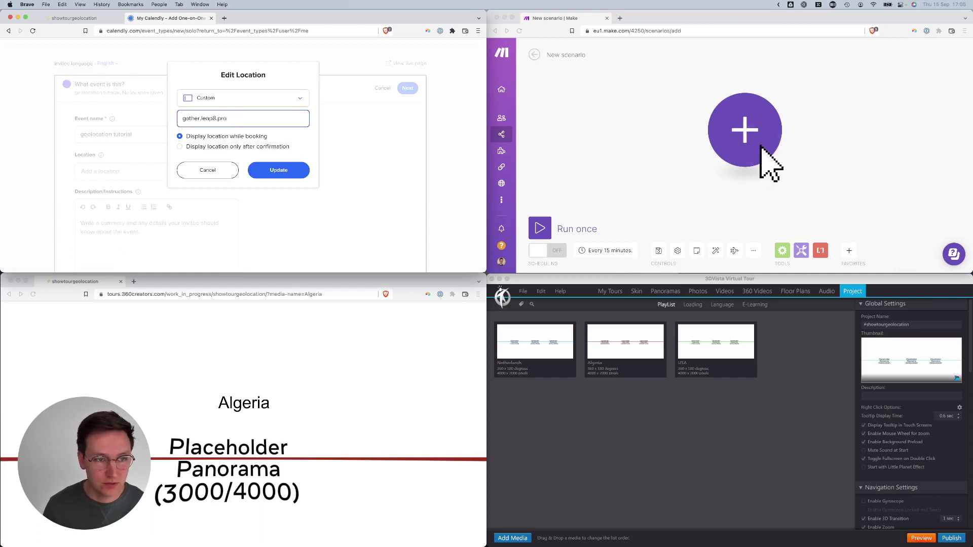
{"action": "left_click", "coordinate": [279, 170]}
{"action": "scroll", "coordinate": [272, 189], "scroll_direction": "down", "scroll_amount": 5}
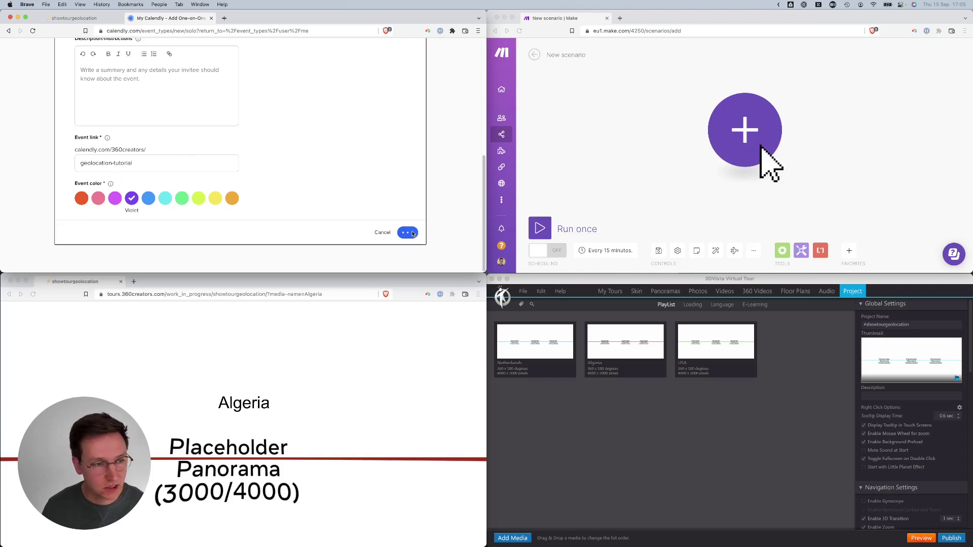
{"action": "left_click", "coordinate": [414, 232]}
{"action": "scroll", "coordinate": [223, 158], "scroll_direction": "down", "scroll_amount": 10}
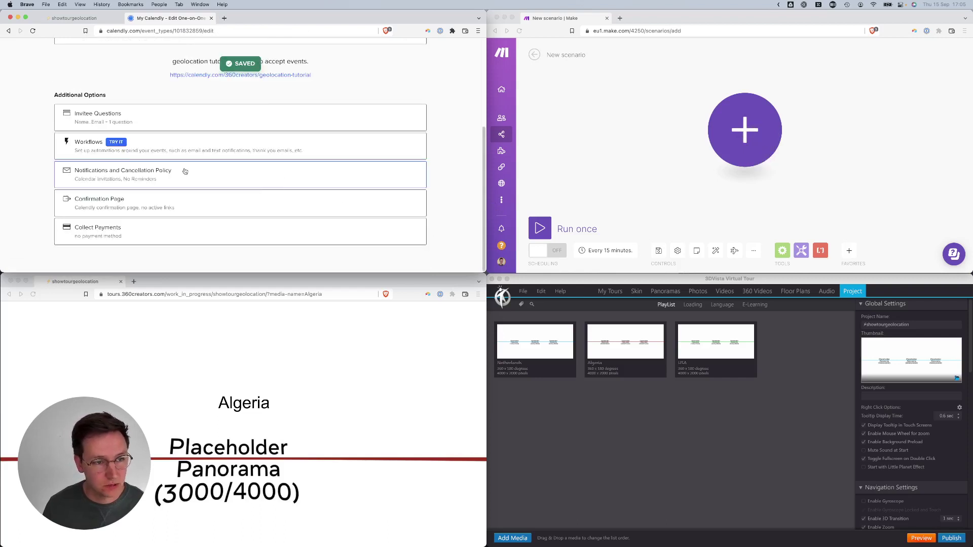
{"action": "scroll", "coordinate": [184, 172], "scroll_direction": "up", "scroll_amount": 5}
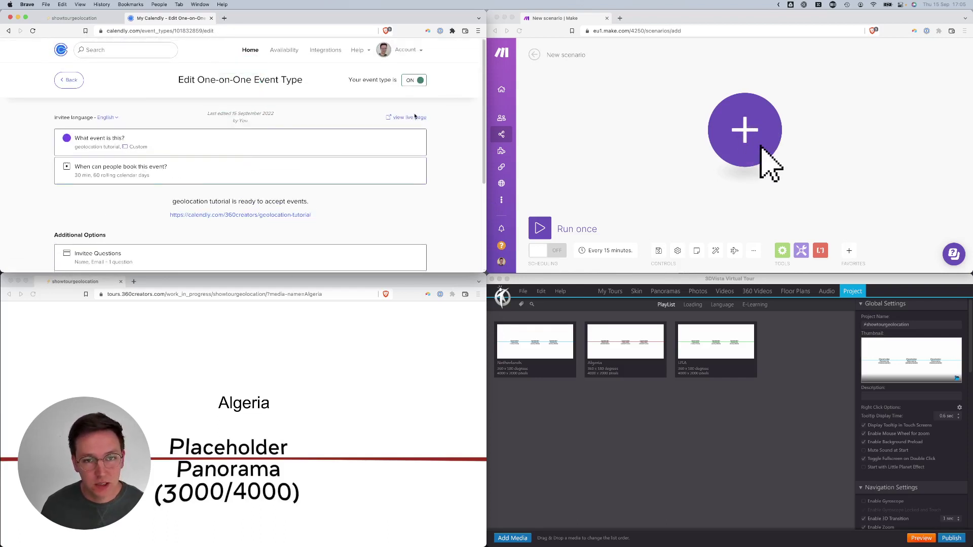
- Make the custom invitee question a single-choice Radio Buttons question
{"action": "left_click", "coordinate": [408, 117]}
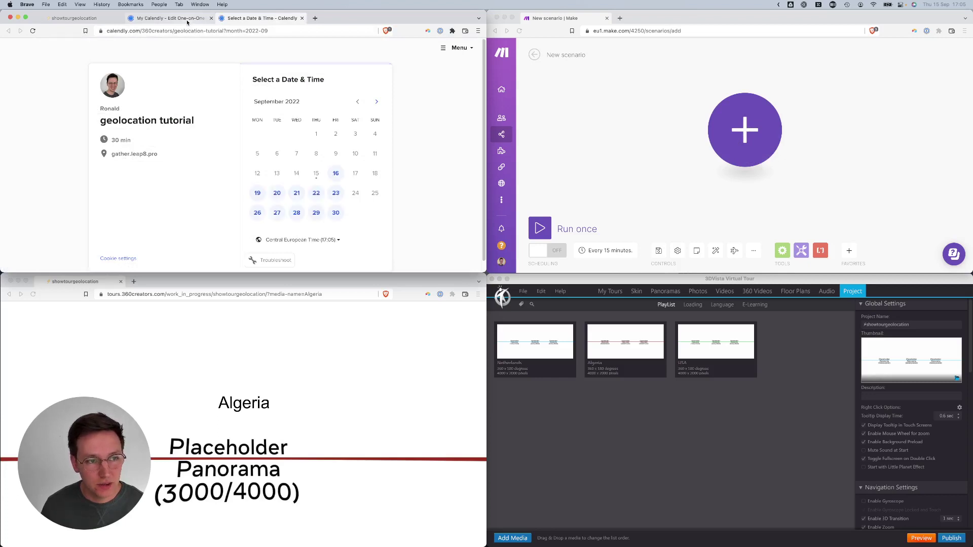
{"action": "left_click", "coordinate": [205, 19]}
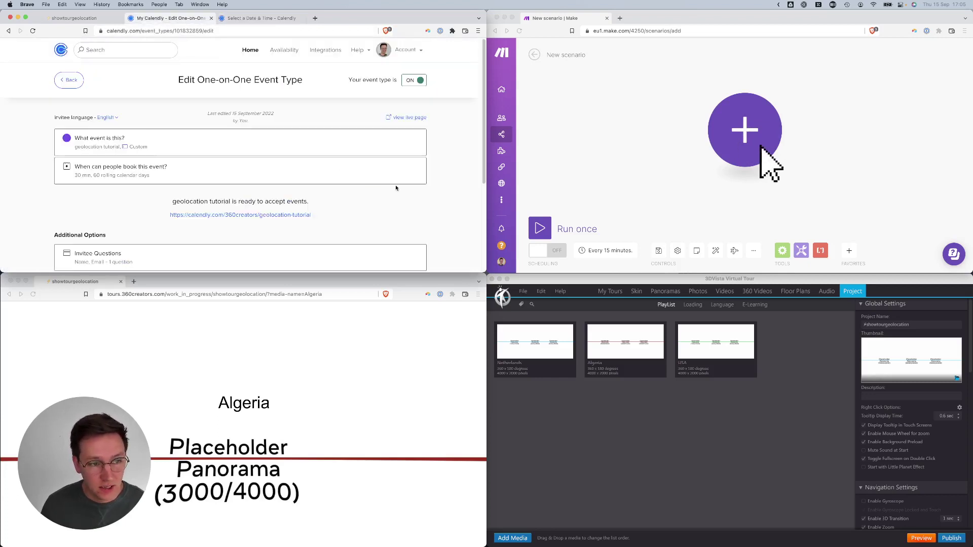
{"action": "scroll", "coordinate": [396, 187], "scroll_direction": "down", "scroll_amount": 3}
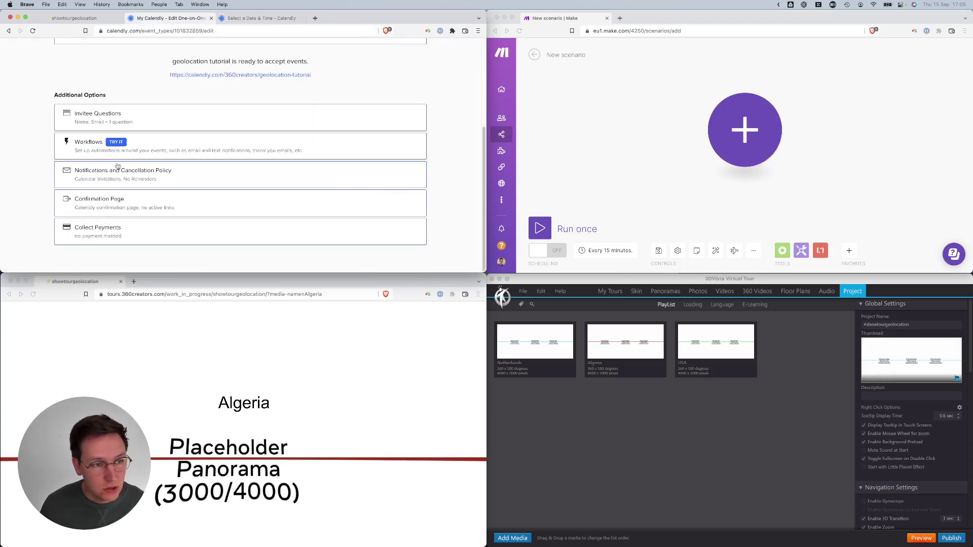
{"action": "left_click", "coordinate": [109, 123]}
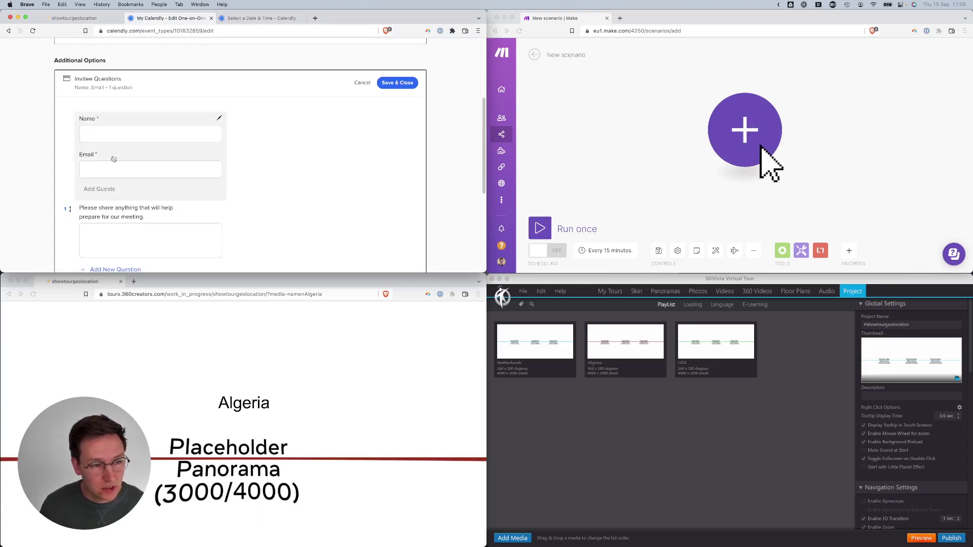
{"action": "scroll", "coordinate": [221, 179], "scroll_direction": "down", "scroll_amount": 3}
{"action": "scroll", "coordinate": [203, 187], "scroll_direction": "up", "scroll_amount": 2}
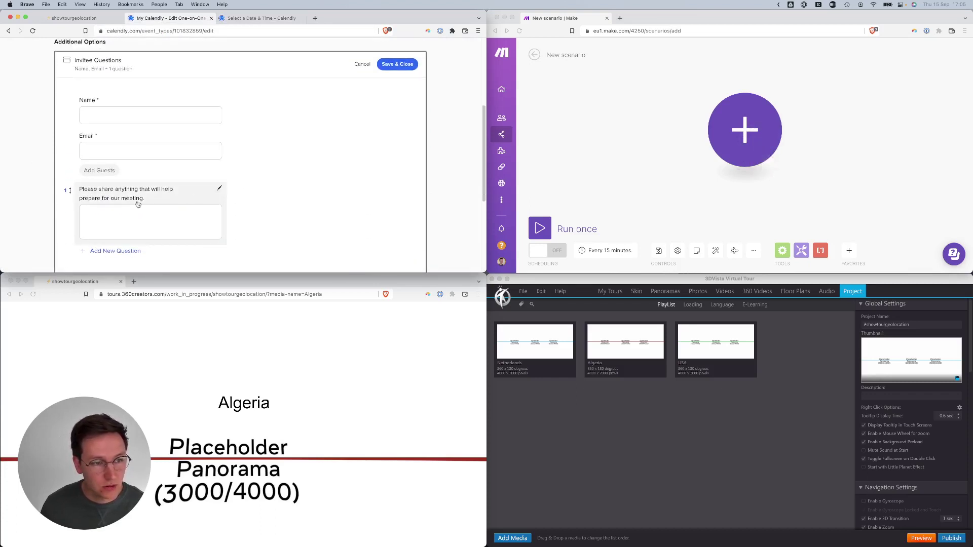
{"action": "left_click", "coordinate": [220, 190]}
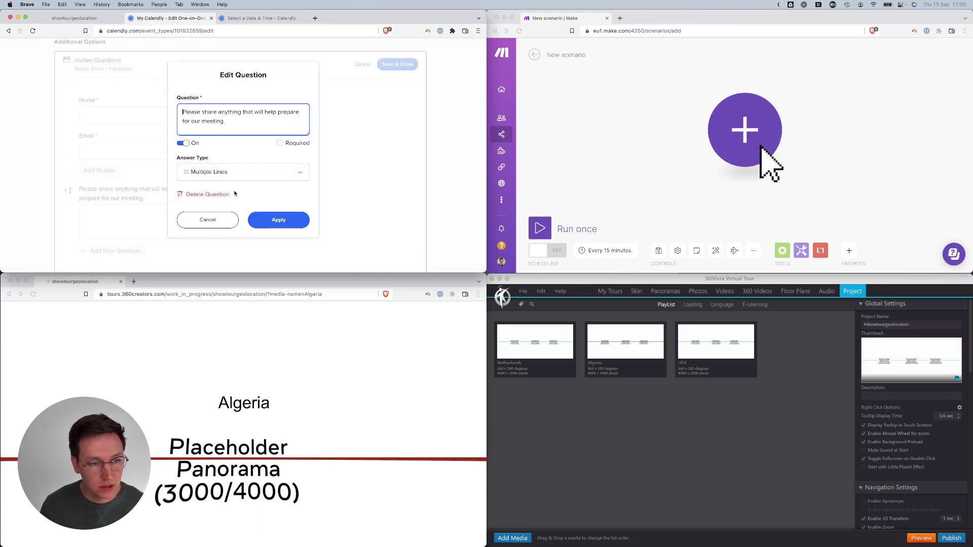
{"action": "left_click", "coordinate": [208, 172]}
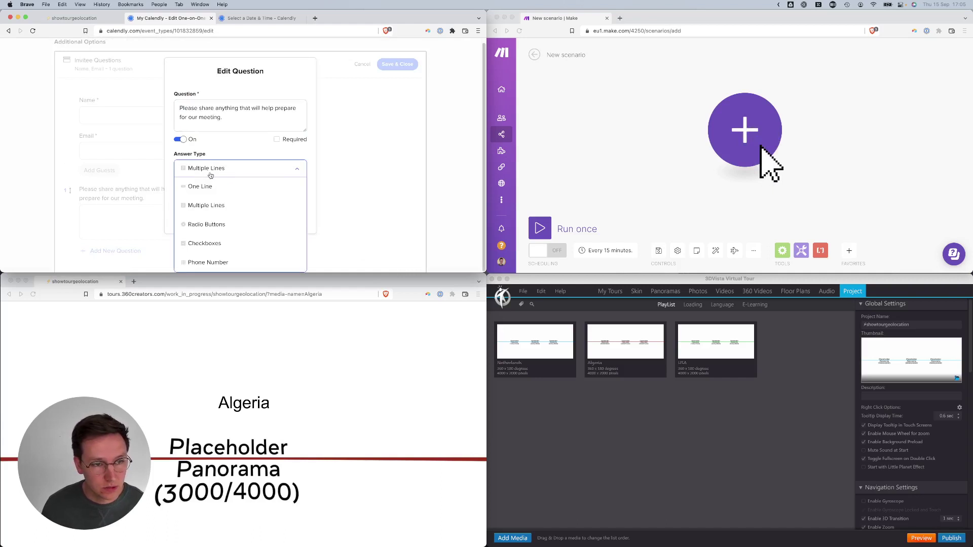
{"action": "left_click", "coordinate": [213, 225]}
- Enter Netherlands, Algeria and USA as the answers, apply them, and save the questions
{"action": "left_click", "coordinate": [214, 213]}
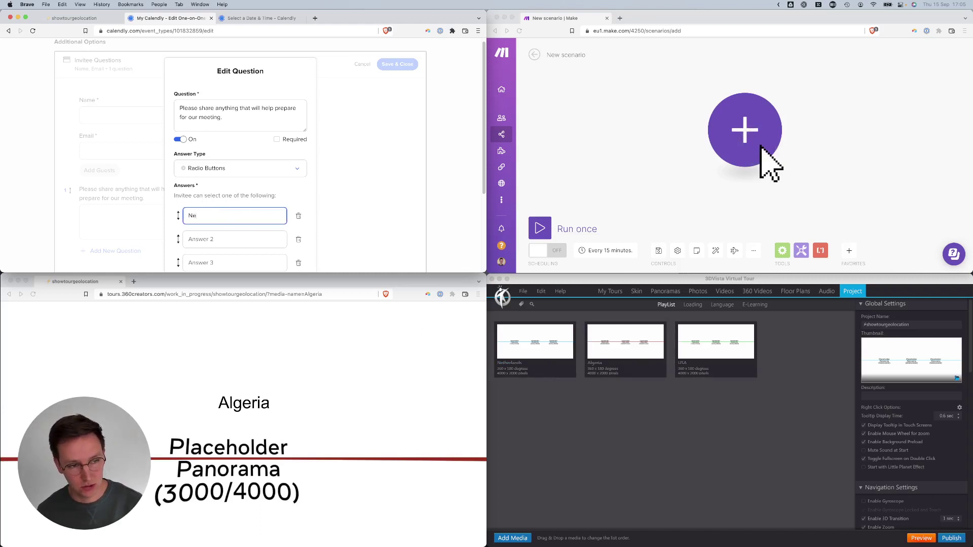
{"action": "type", "text": "ands"}
{"action": "key", "text": "Tab"}
{"action": "key", "text": "Tab"}
{"action": "key", "text": "Tab"}
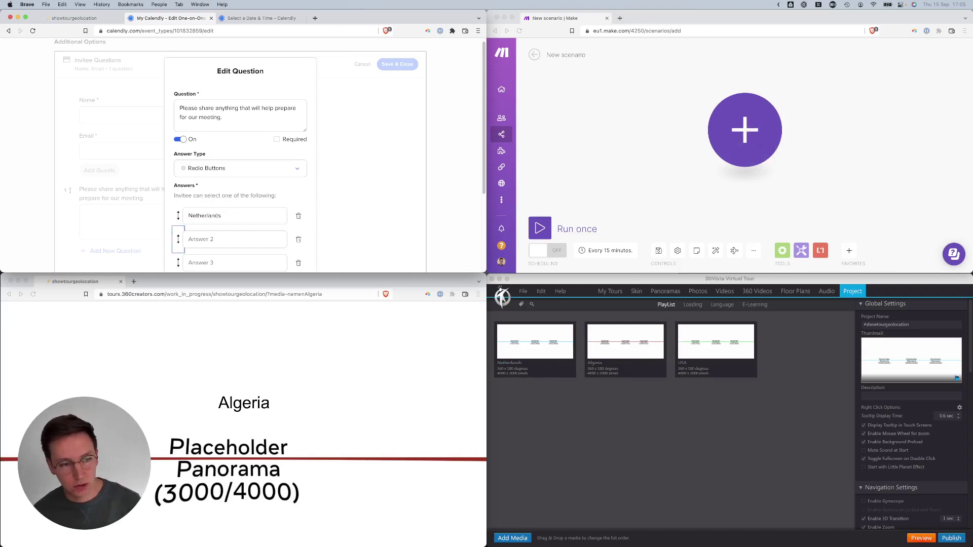
{"action": "type", "text": "Alger"}
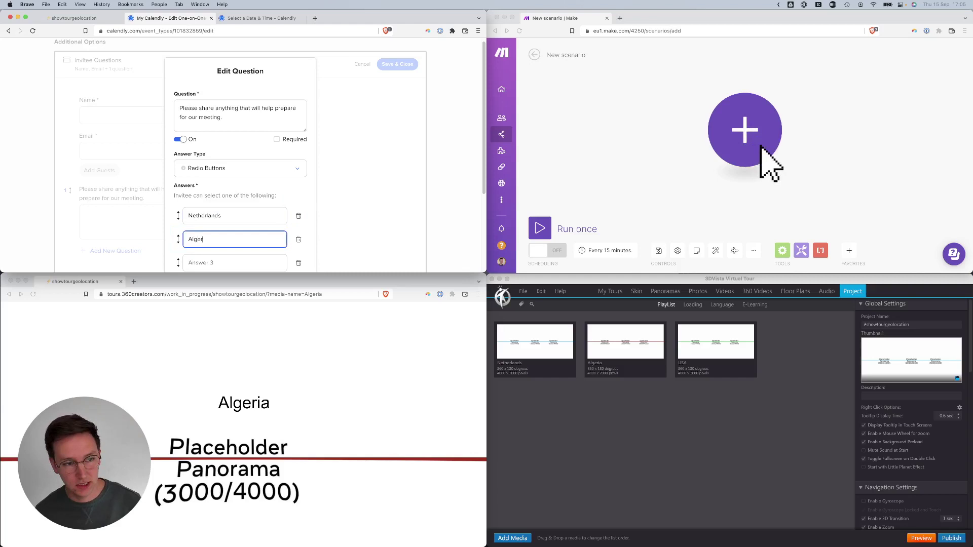
{"action": "type", "text": "ia"}
{"action": "key", "text": "Tab"}
{"action": "key", "text": "Tab"}
{"action": "key", "text": "Tab"}
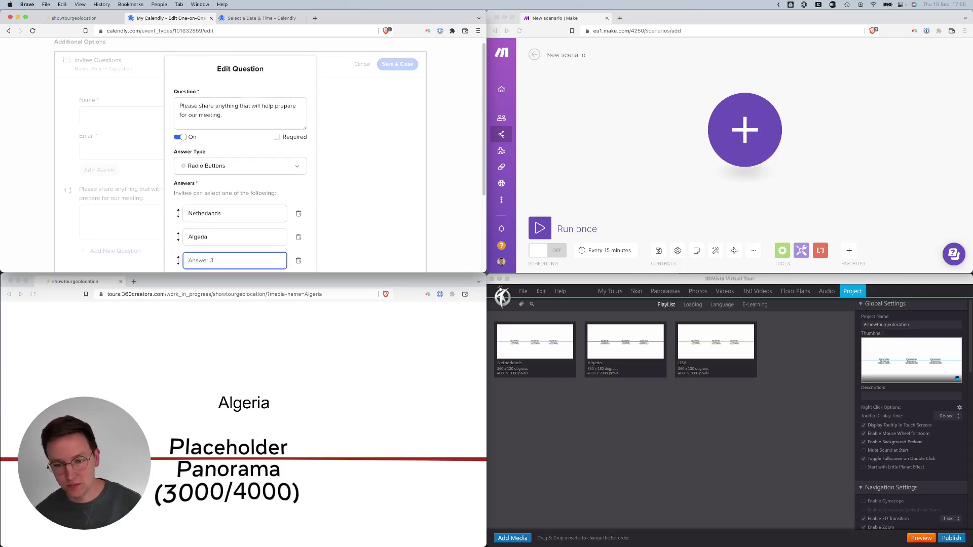
{"action": "type", "text": "USA"}
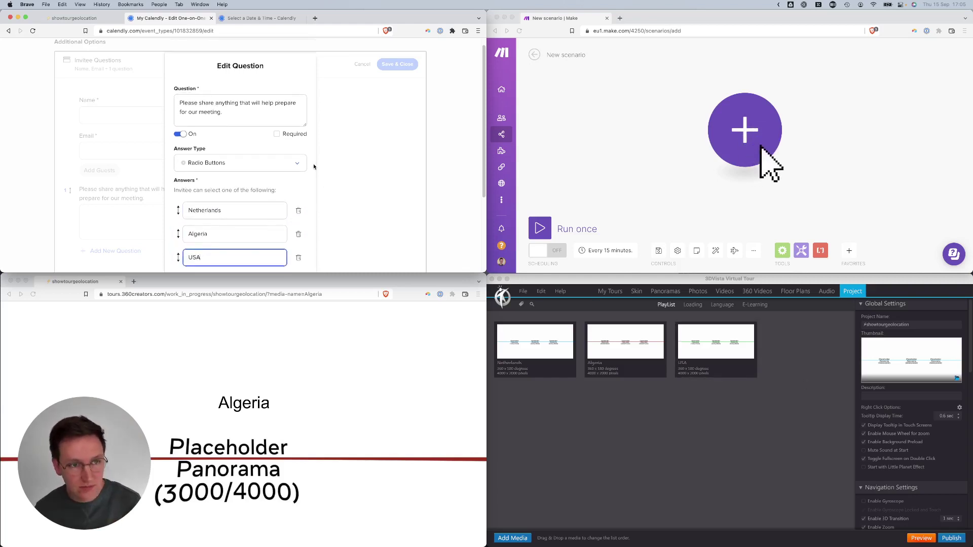
{"action": "scroll", "coordinate": [315, 170], "scroll_direction": "down", "scroll_amount": 3}
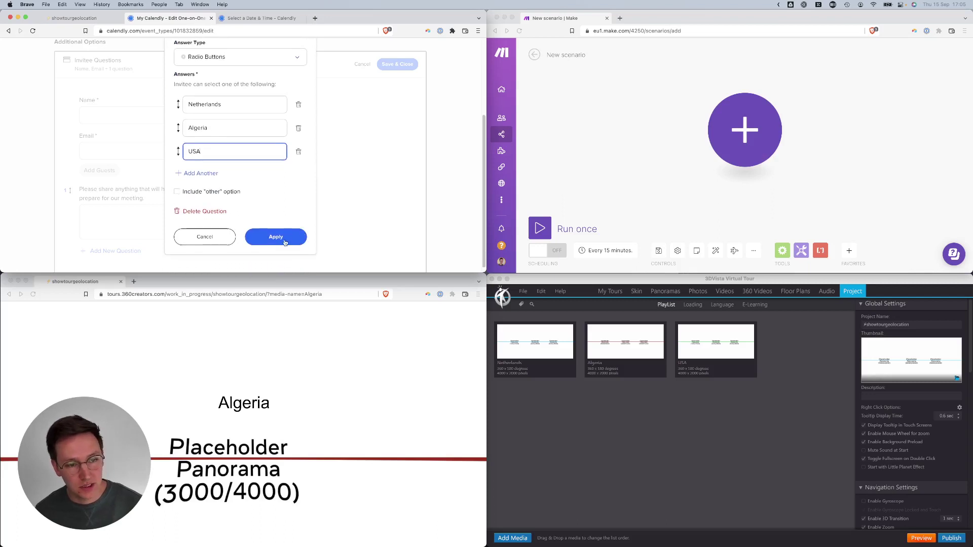
{"action": "left_click", "coordinate": [284, 241]}
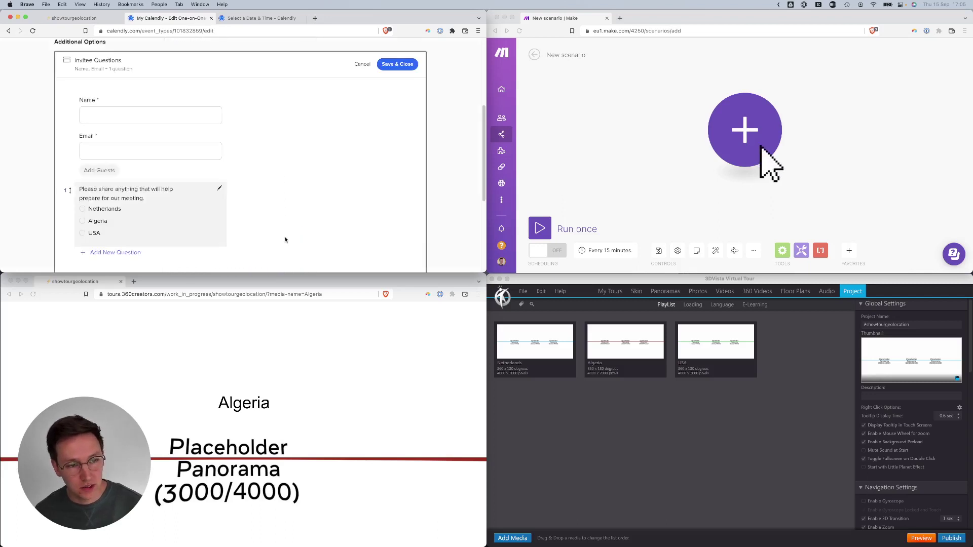
{"action": "left_click", "coordinate": [411, 66]}
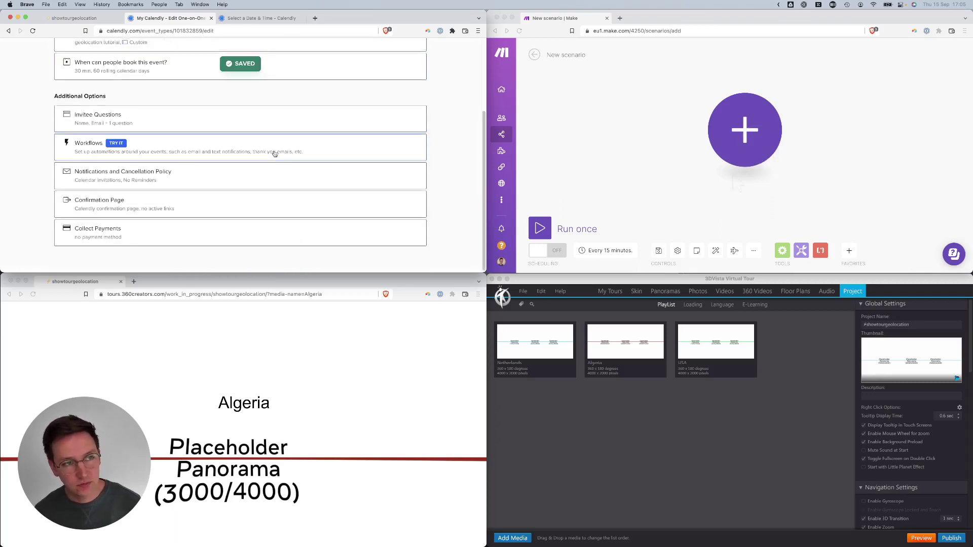
- Open the booking form for 10:00 on Friday, September 16 and check the country question
{"action": "left_click", "coordinate": [241, 19]}
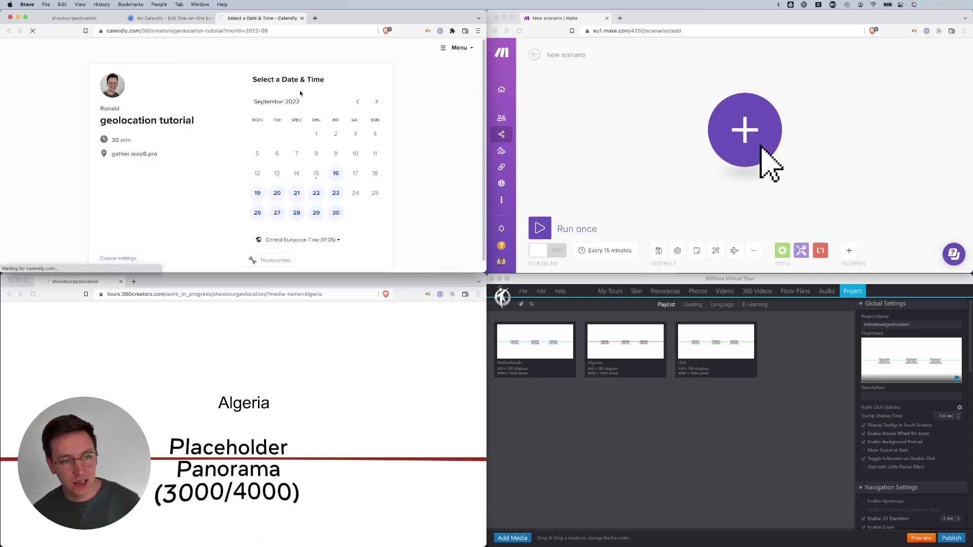
{"action": "left_click", "coordinate": [336, 173]}
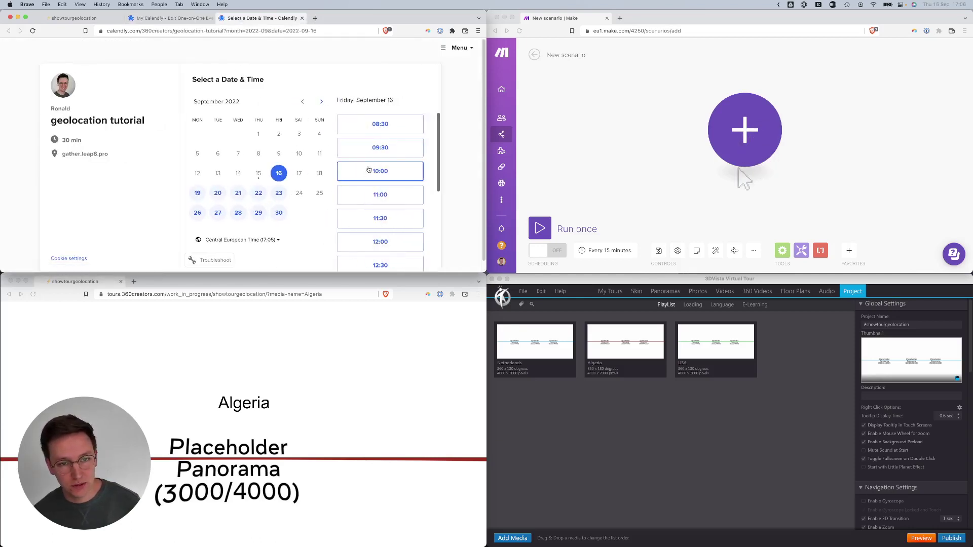
{"action": "left_click", "coordinate": [380, 172]}
{"action": "left_click", "coordinate": [405, 171]}
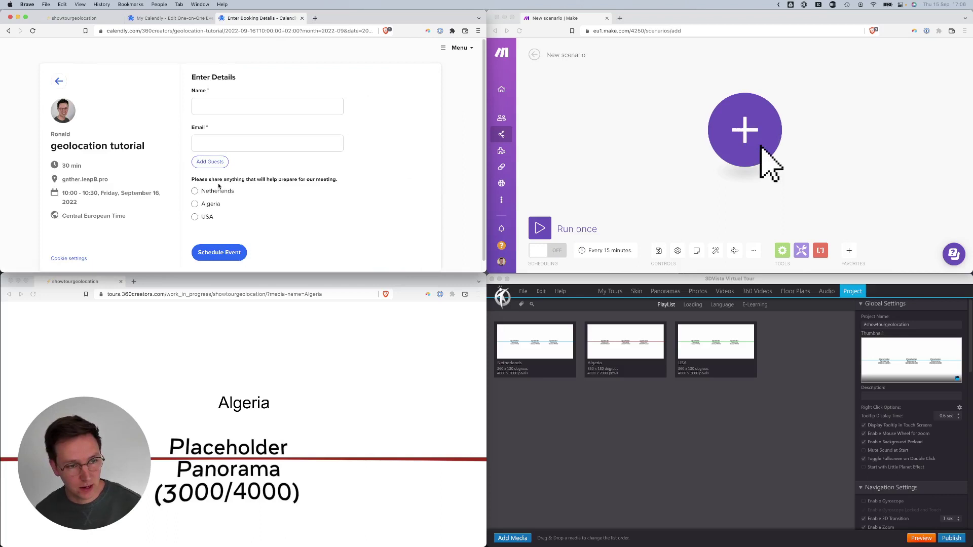
{"action": "left_click_drag", "start_coordinate": [219, 186], "coordinate": [206, 215]}
{"action": "left_click", "coordinate": [308, 190]}
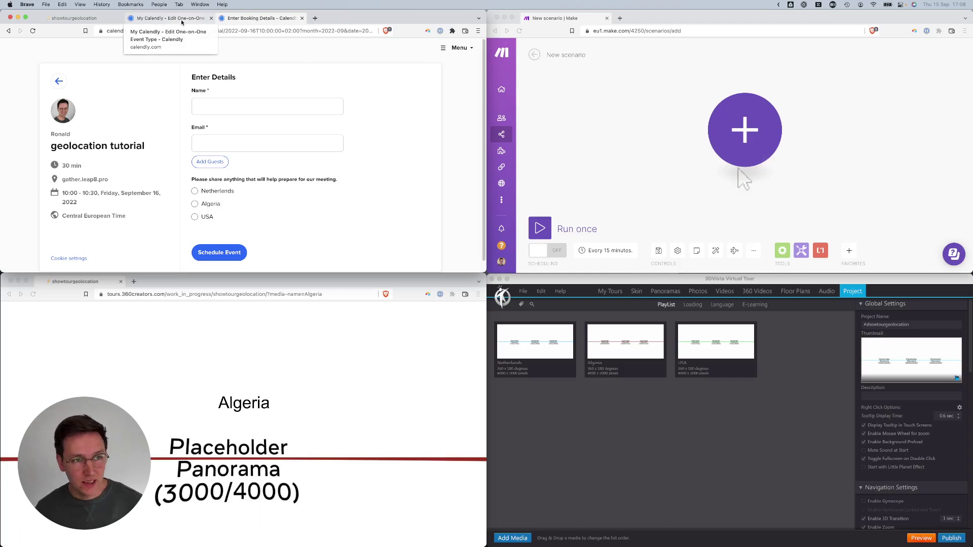
- Make the confirmation page redirect to an external site, passing event details
{"action": "left_click", "coordinate": [168, 18]}
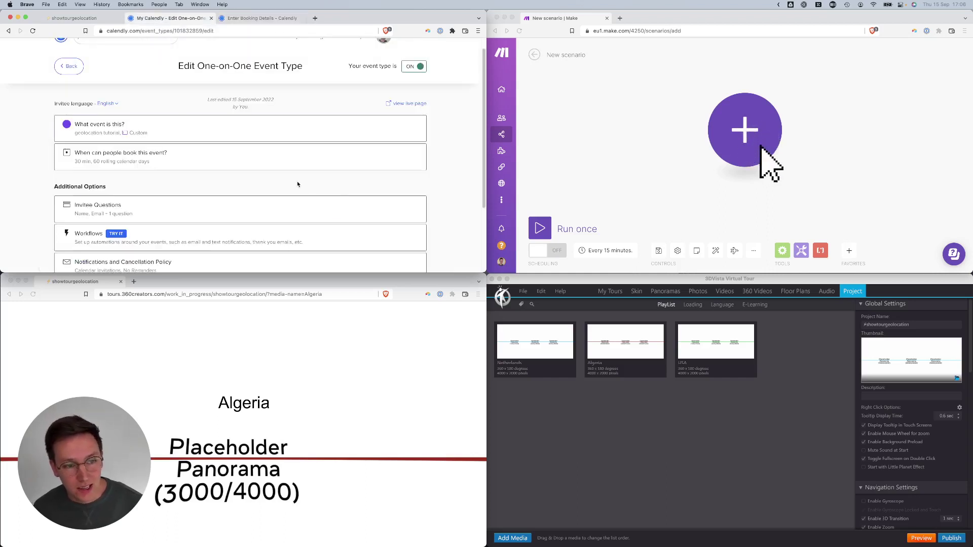
{"action": "scroll", "coordinate": [344, 192], "scroll_direction": "down", "scroll_amount": 5}
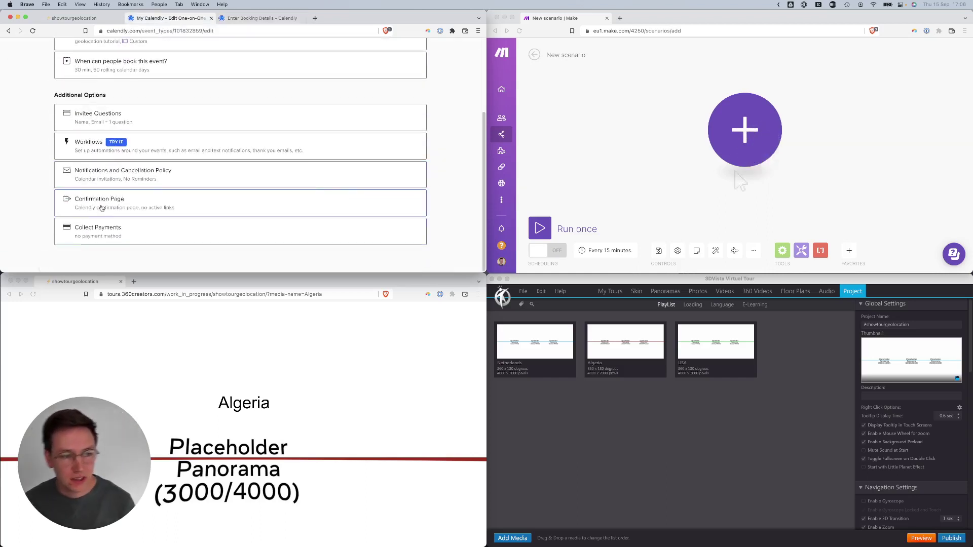
{"action": "left_click", "coordinate": [102, 208]}
{"action": "scroll", "coordinate": [225, 178], "scroll_direction": "down", "scroll_amount": 2}
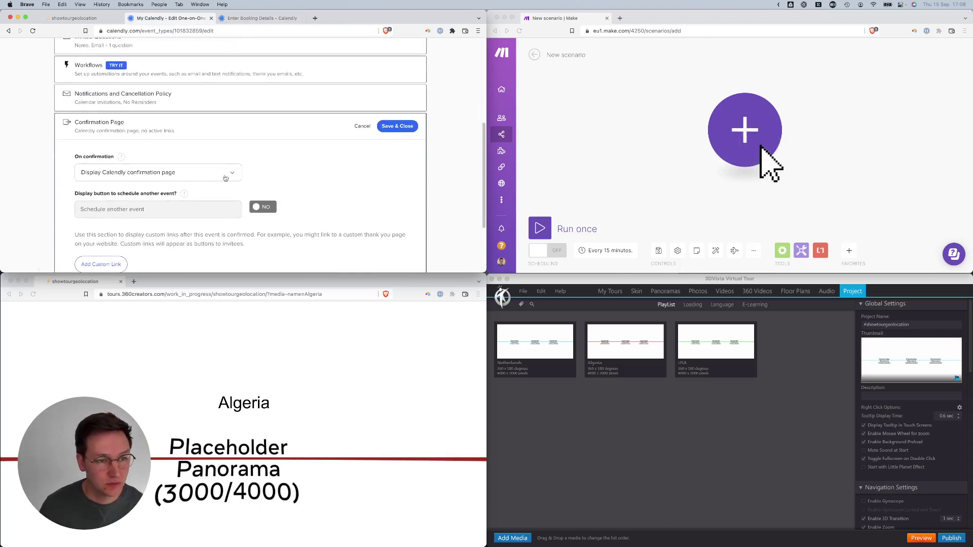
{"action": "left_click", "coordinate": [226, 173]}
{"action": "left_click", "coordinate": [137, 210]}
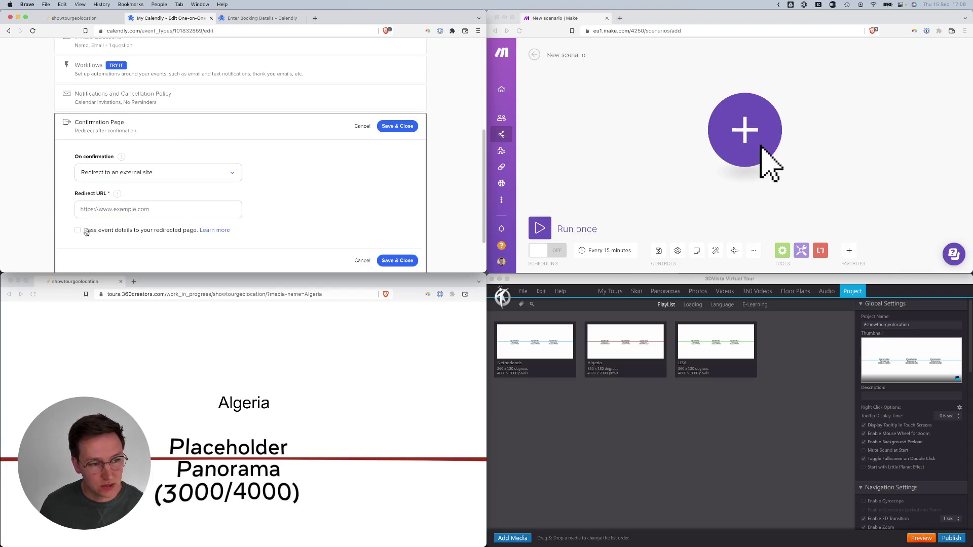
{"action": "left_click", "coordinate": [150, 232]}
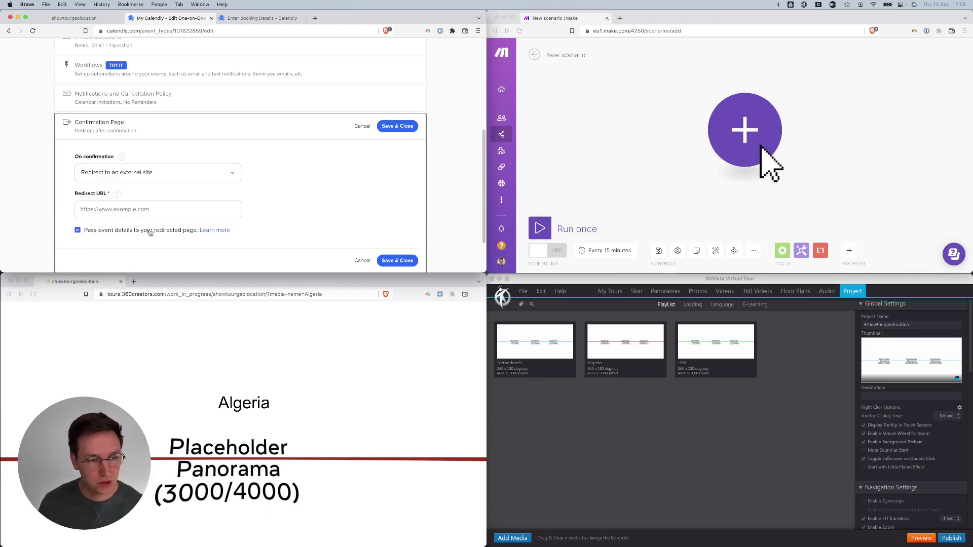
{"action": "left_click", "coordinate": [131, 210]}
{"action": "key", "text": "super+t"}
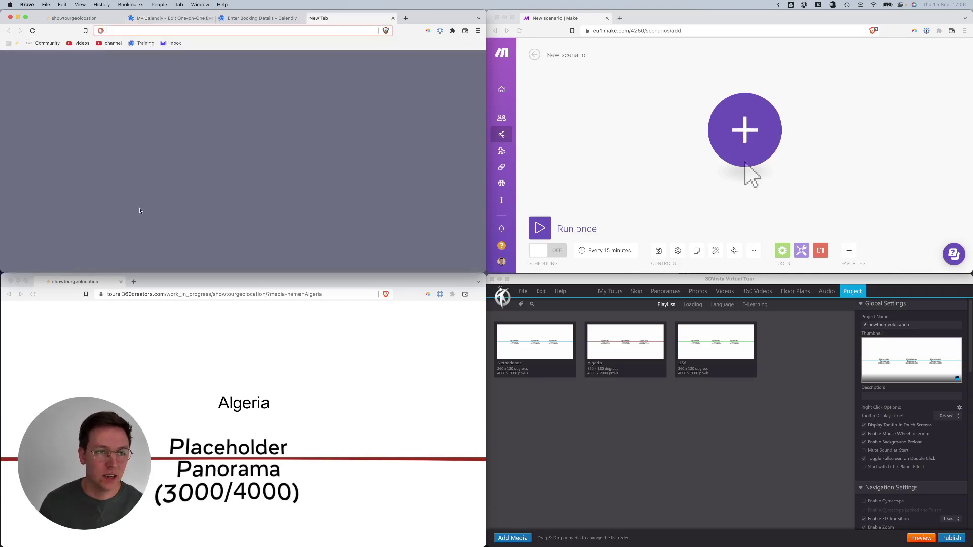
{"action": "type", "text": "360creators.com"}
{"action": "key", "text": "Return"}
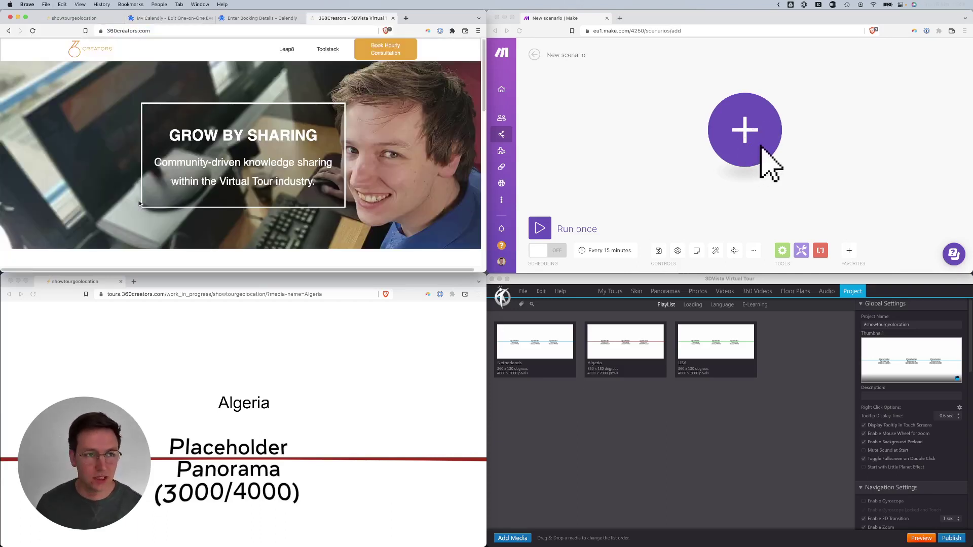
{"action": "key", "text": "super+l"}
{"action": "key", "text": "super+c"}
{"action": "key", "text": "super+w"}
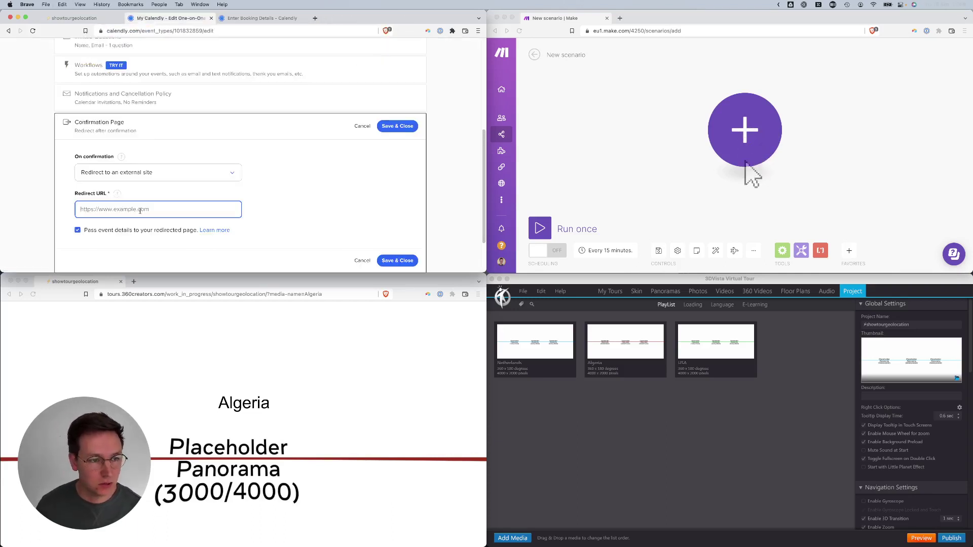
{"action": "key", "text": "super+v"}
{"action": "left_click", "coordinate": [398, 126]}
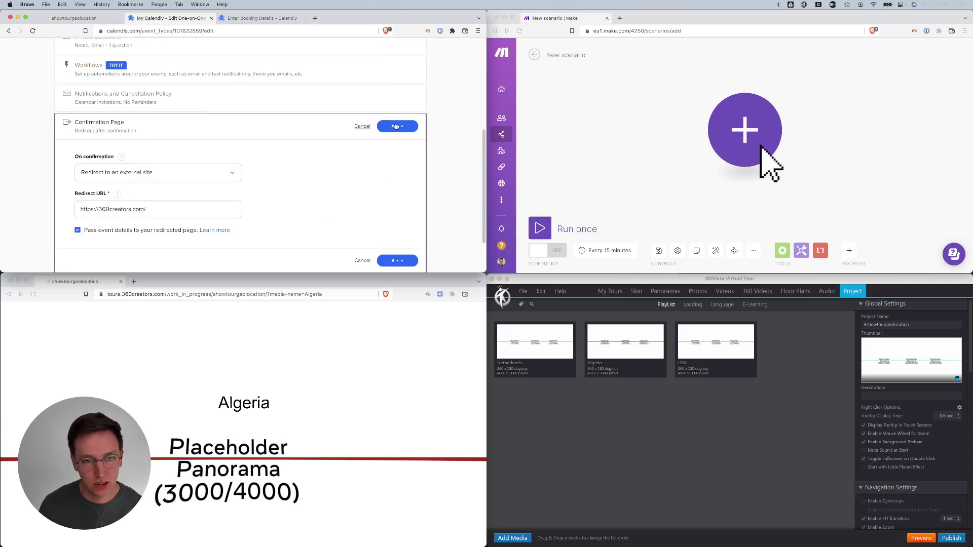
- Pick and confirm the 08:30 slot on Friday, September 16 on the live booking page
{"action": "scroll", "coordinate": [417, 126], "scroll_direction": "up", "scroll_amount": 5}
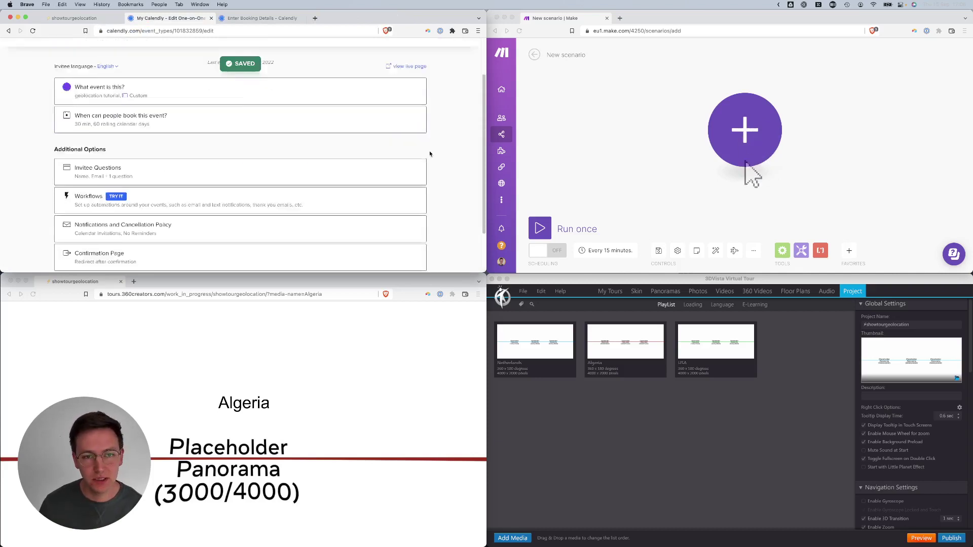
{"action": "left_click", "coordinate": [413, 118]}
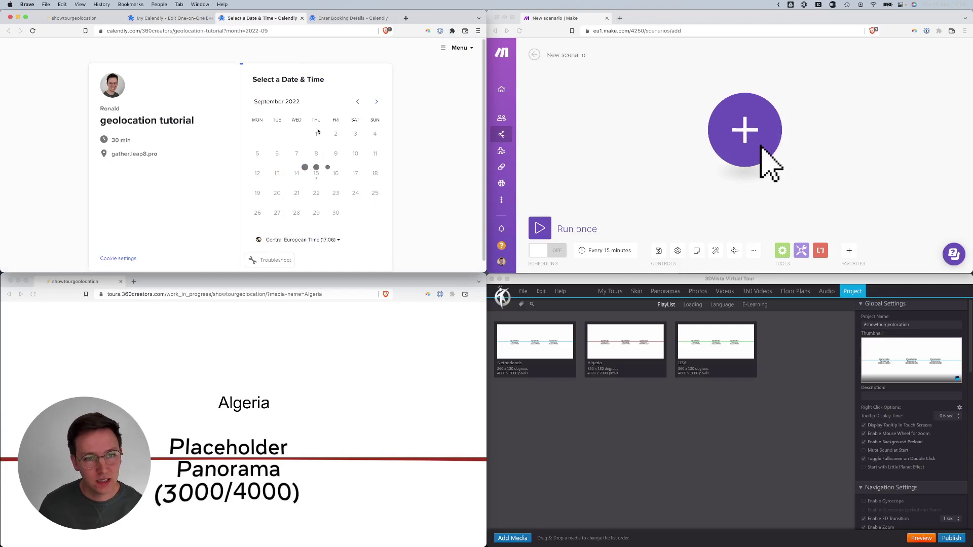
{"action": "left_click", "coordinate": [337, 173]}
{"action": "left_click", "coordinate": [376, 128]}
{"action": "left_click", "coordinate": [404, 124]}
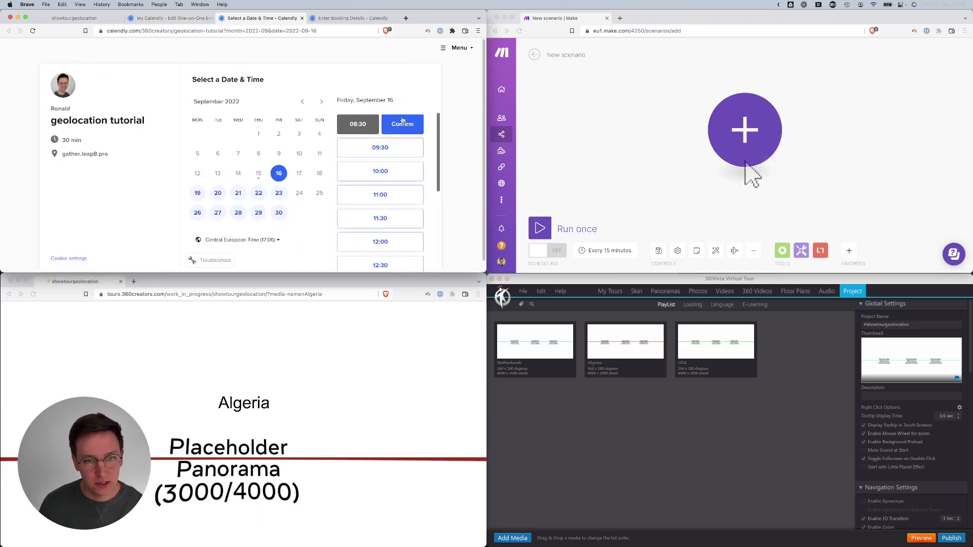
- Enter the invitee's name and e-mail and schedule the booking with Algeria as the answer
{"action": "type", "text": "Ronald"}
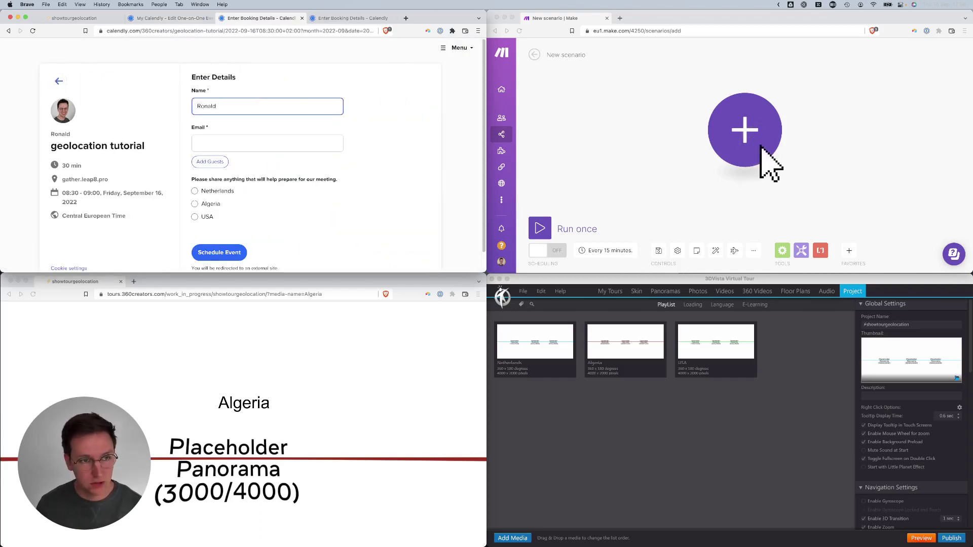
{"action": "key", "text": "Tab"}
{"action": "type", "text": ":ronald@"}
{"action": "key", "text": "Down"}
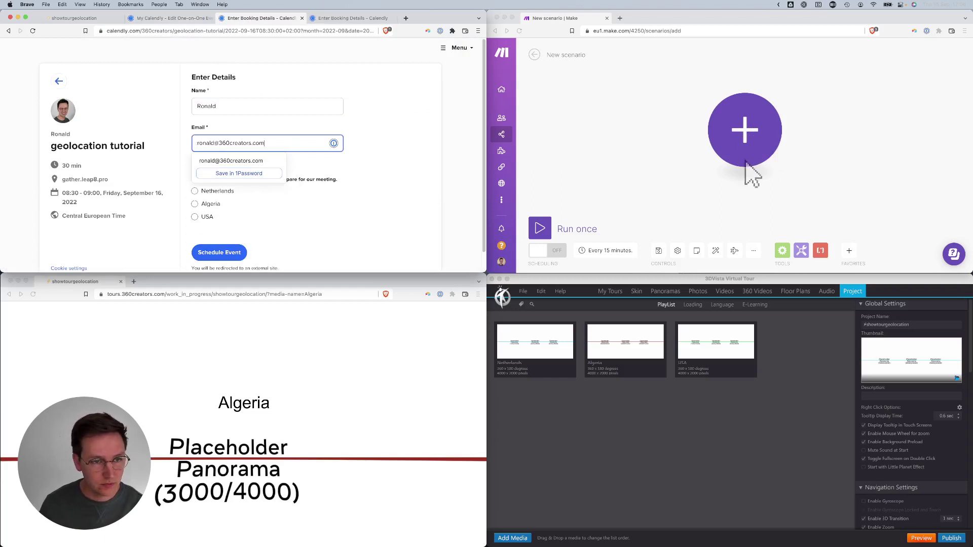
{"action": "key", "text": "Tab"}
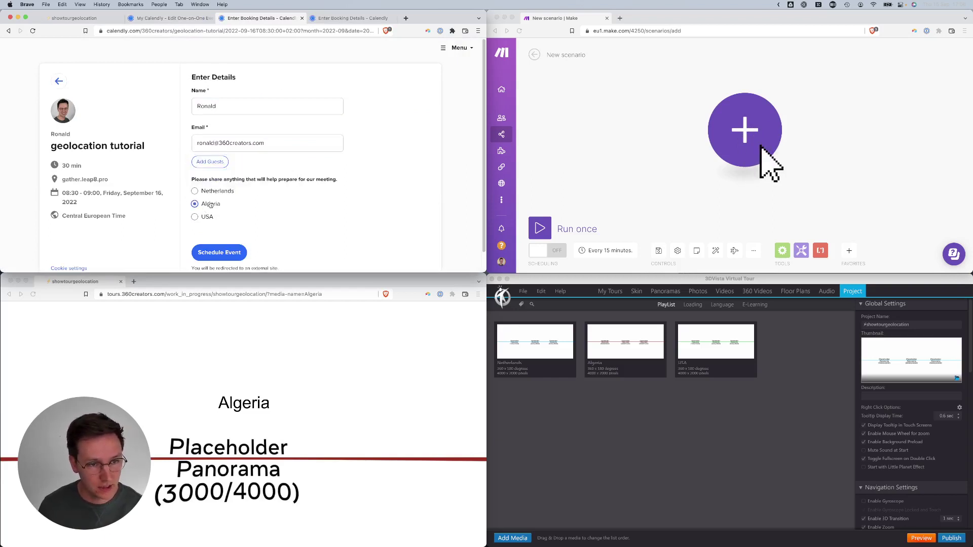
{"action": "left_click", "coordinate": [231, 258]}
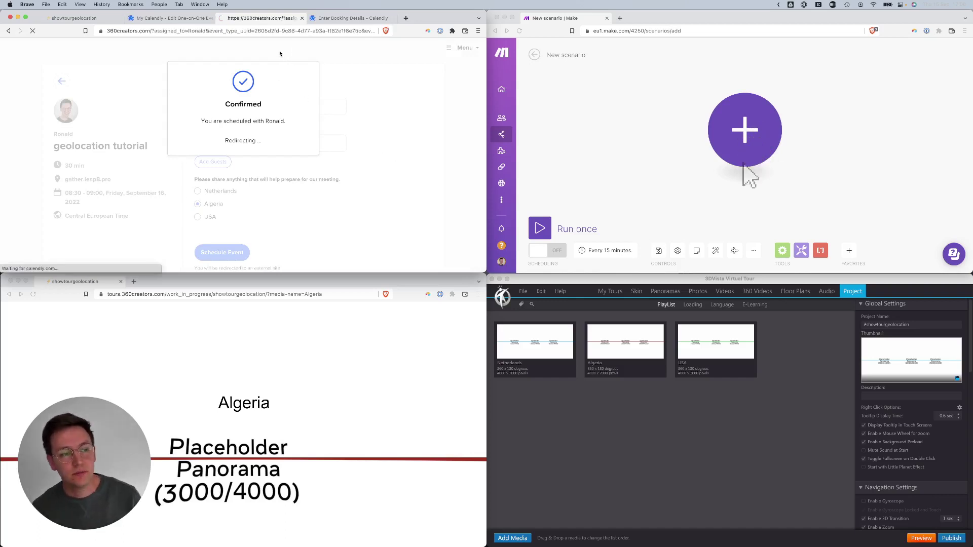
- Read through the redirect URL's query parameters, confirming it ends with answer_1=Algeria
{"action": "left_click", "coordinate": [226, 33]}
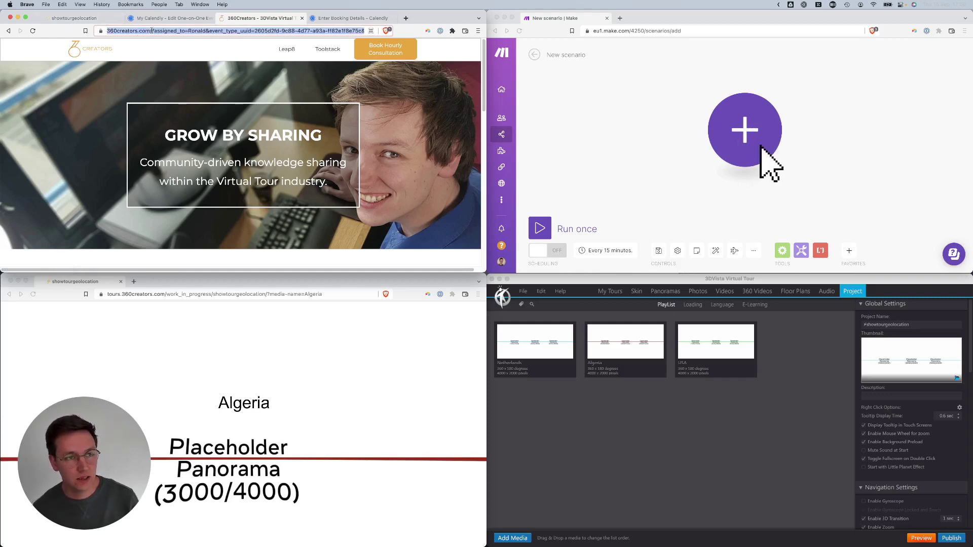
{"action": "left_click", "coordinate": [151, 31]}
{"action": "left_click_drag", "start_coordinate": [171, 31], "coordinate": [244, 62]}
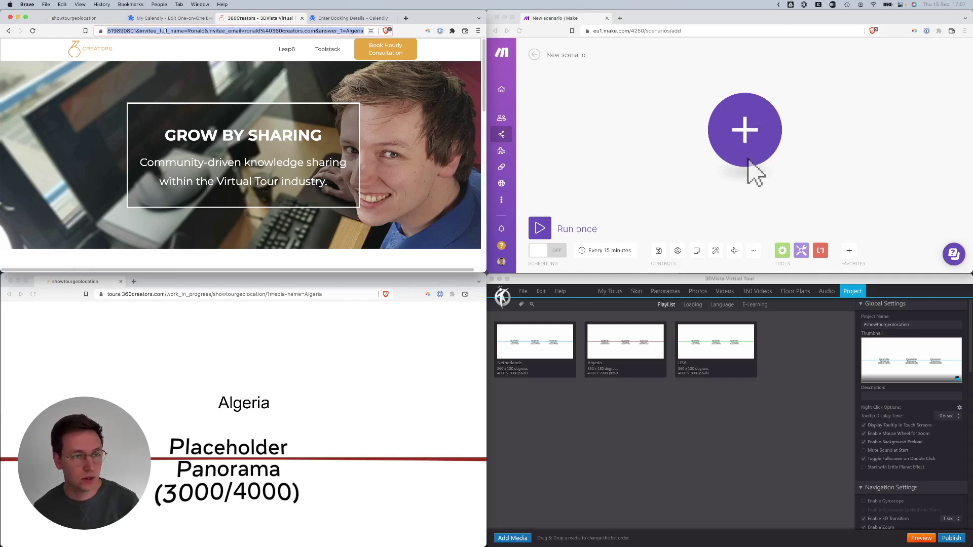
{"action": "left_click", "coordinate": [164, 32]}
{"action": "key", "text": "Left"}
{"action": "left_click_drag", "start_coordinate": [136, 31], "coordinate": [116, 33]}
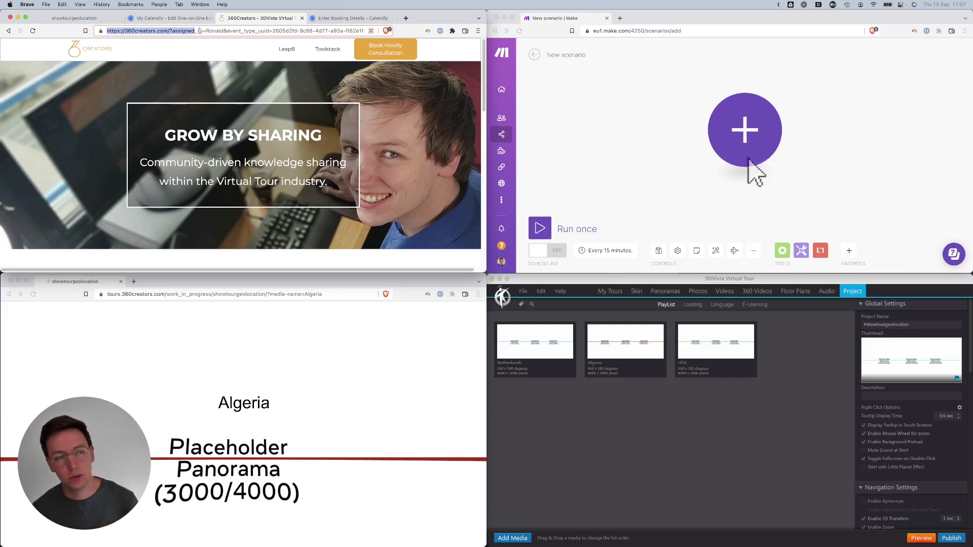
{"action": "left_click", "coordinate": [199, 31]}
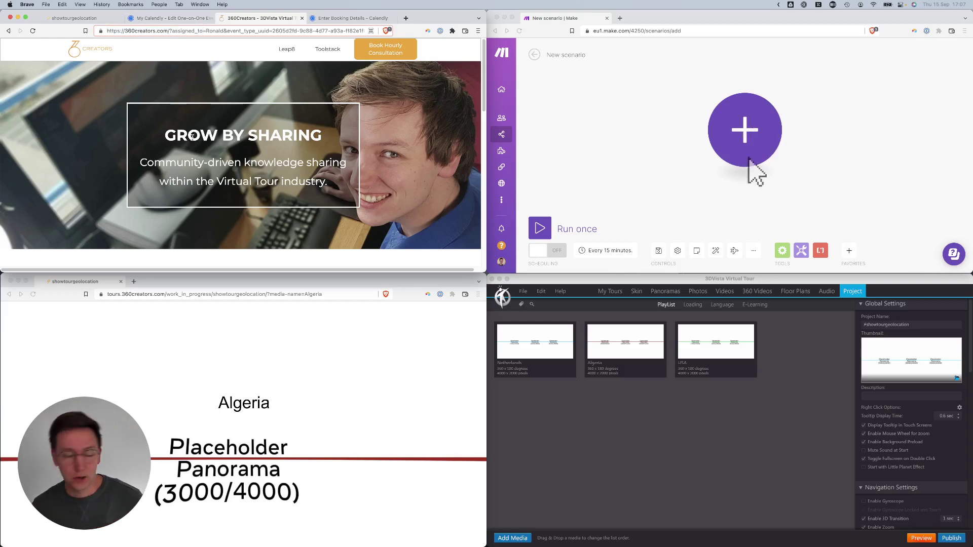
- Show the Calendly event editor tab again, then bring the Make scenario window forward
{"action": "left_click", "coordinate": [159, 21]}
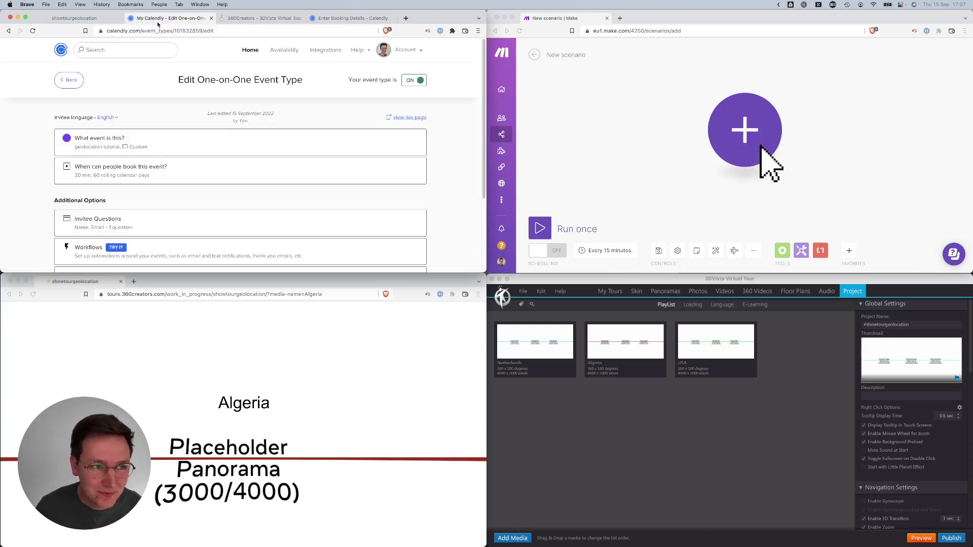
{"action": "left_click", "coordinate": [745, 131]}
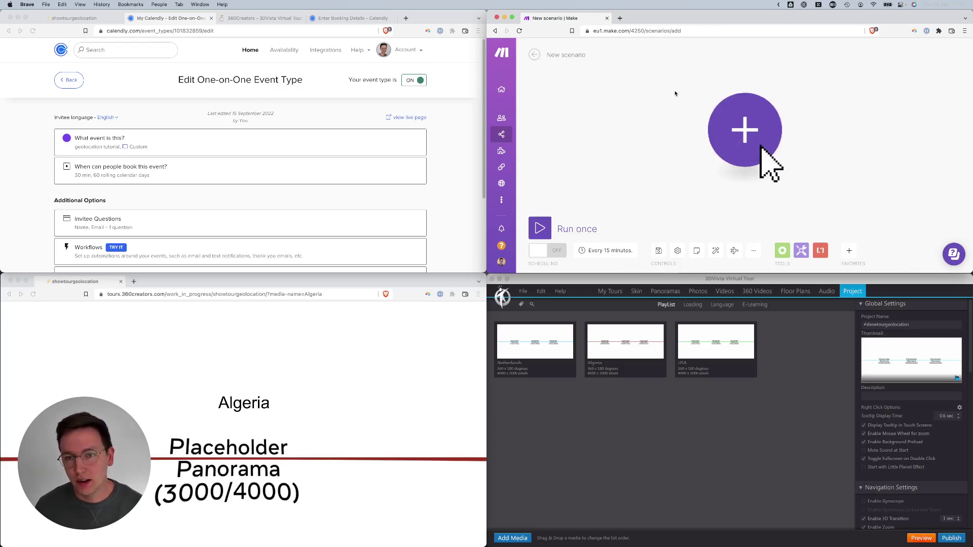
- Add a Webhooks > Custom webhook trigger as the scenario's first module
{"action": "left_click", "coordinate": [746, 127]}
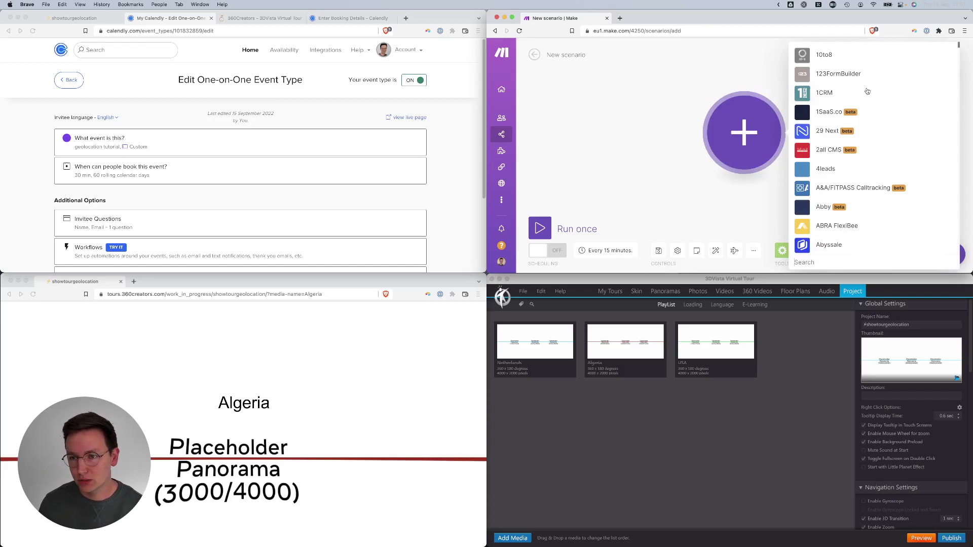
{"action": "type", "text": "webh"}
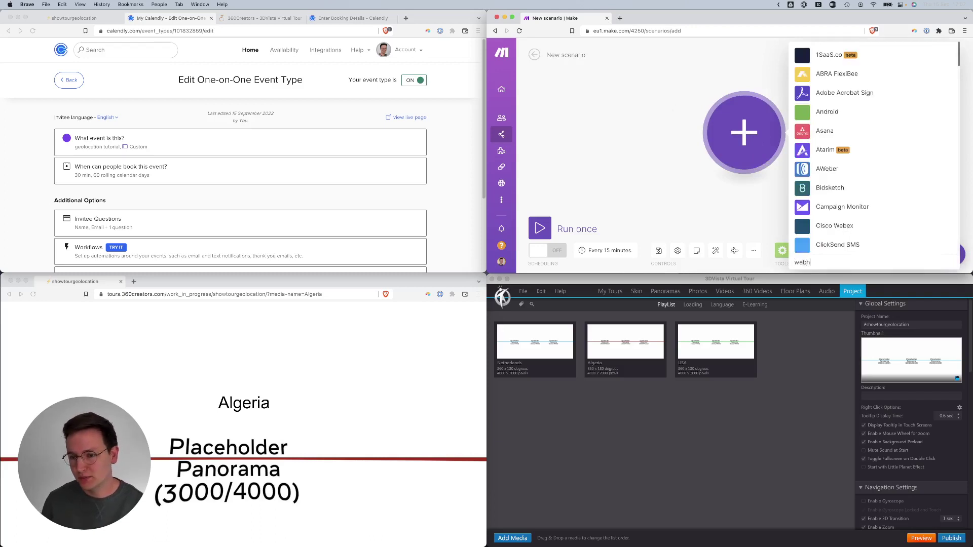
{"action": "type", "text": "ook"}
{"action": "scroll", "coordinate": [873, 127], "scroll_direction": "down", "scroll_amount": 5}
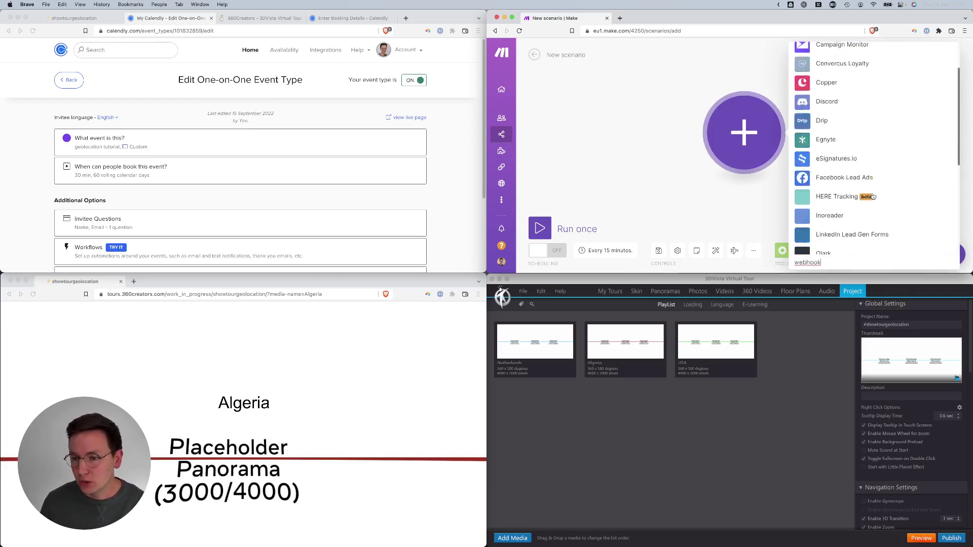
{"action": "left_click", "coordinate": [835, 223]}
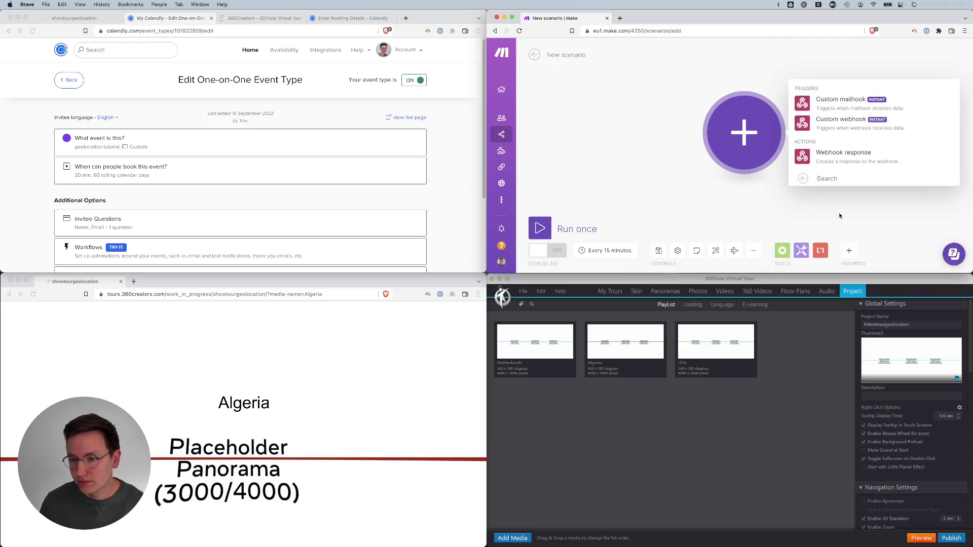
{"action": "left_click", "coordinate": [839, 122]}
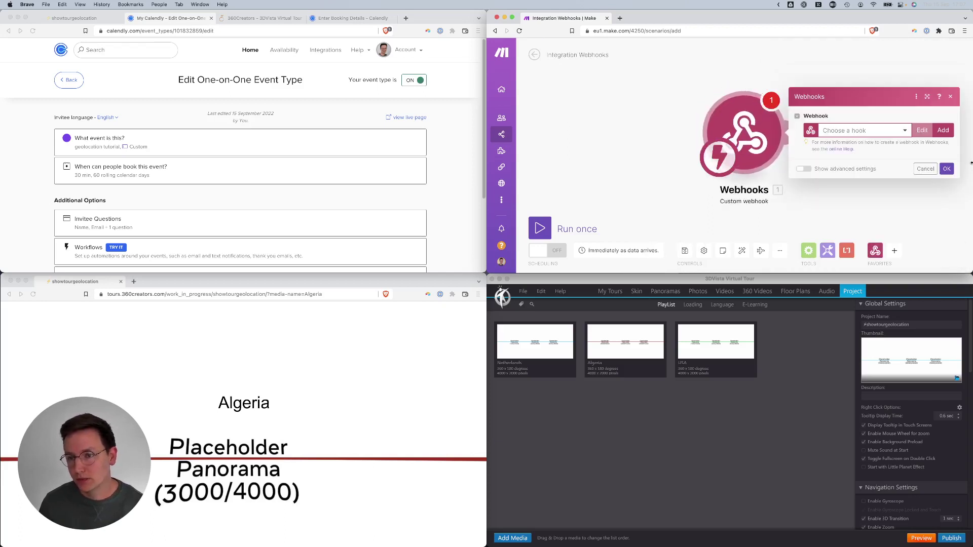
- Create a new hook named 'calendly tutorial webhook' and save it
{"action": "left_click", "coordinate": [943, 130]}
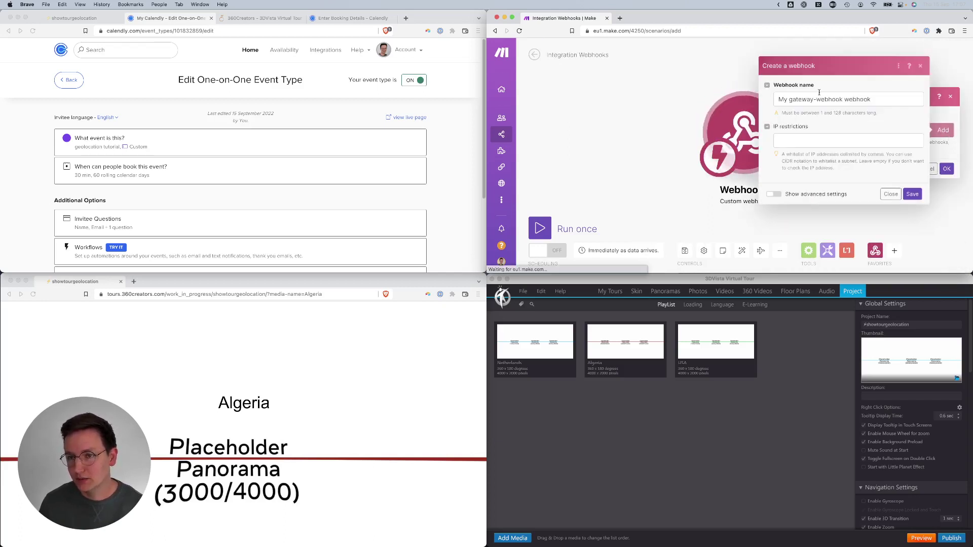
{"action": "triple_click", "coordinate": [854, 98]}
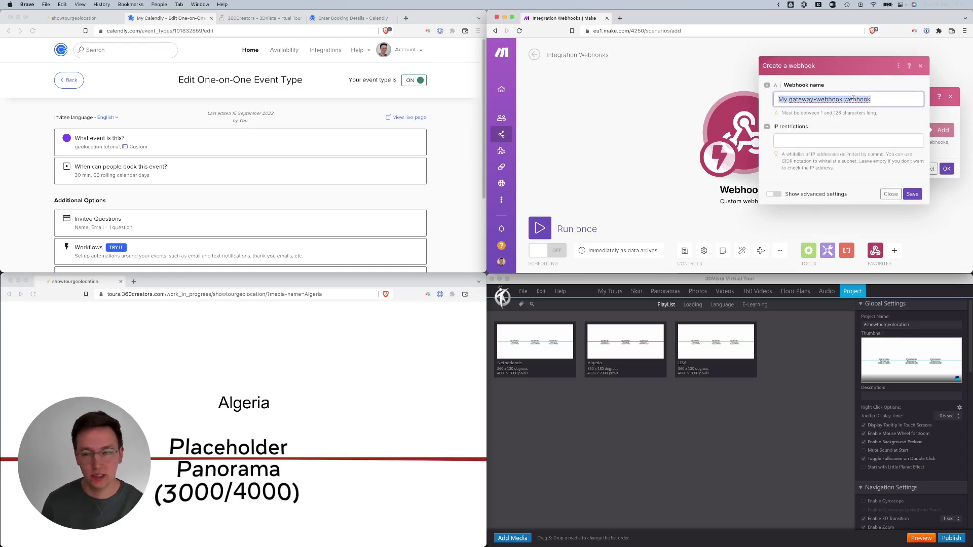
{"action": "type", "text": "calendly tutorial"}
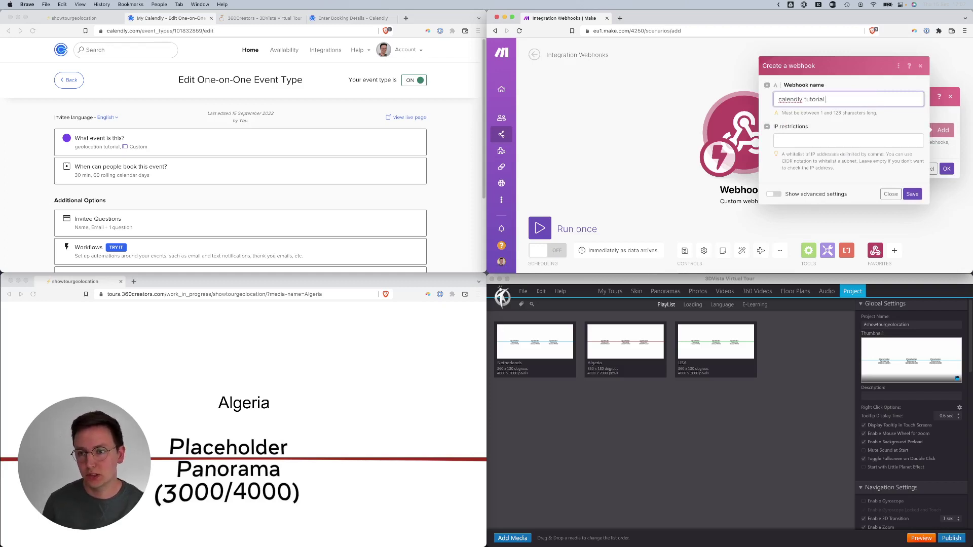
{"action": "type", "text": " webhook"}
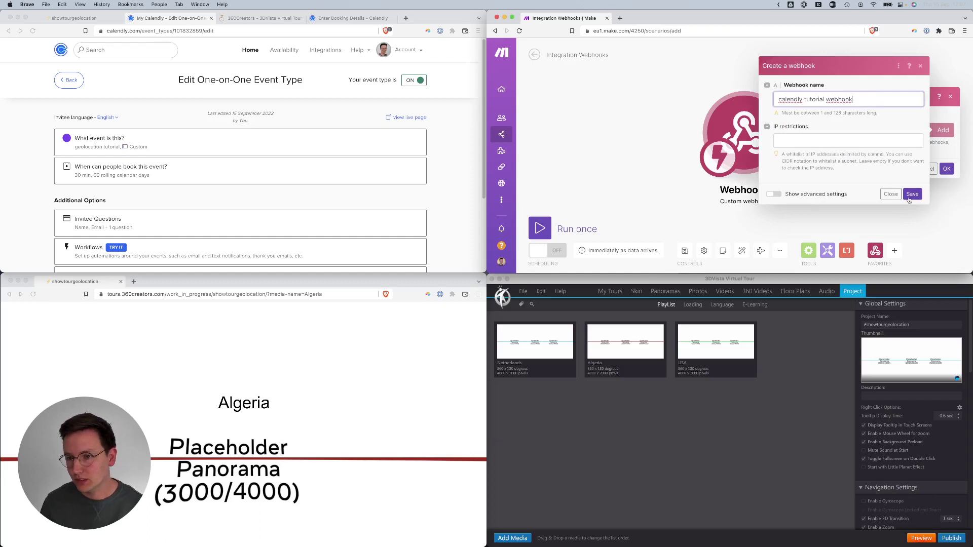
{"action": "left_click", "coordinate": [912, 194]}
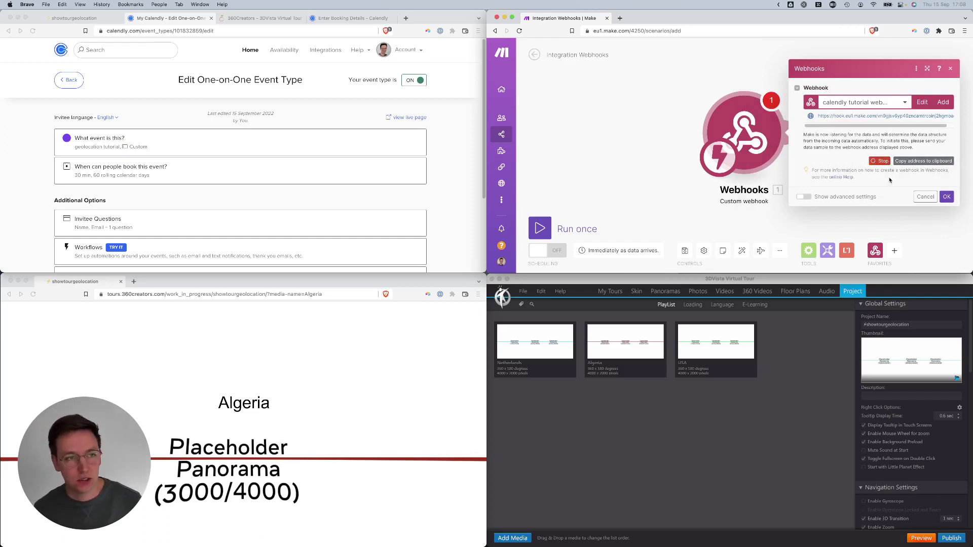
- Cut the 360Creators redirect URL down to just the booking query string
{"action": "left_click", "coordinate": [260, 18]}
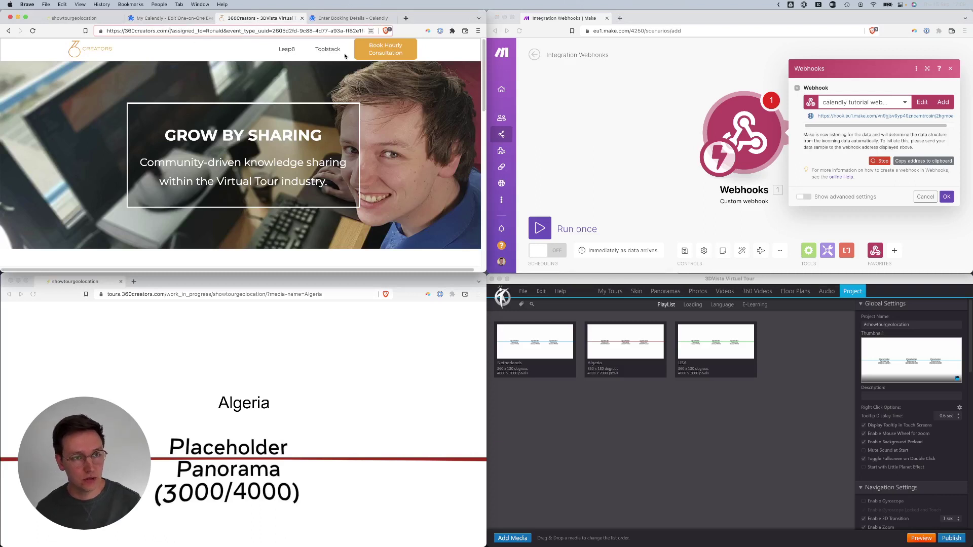
{"action": "key", "text": "super+l"}
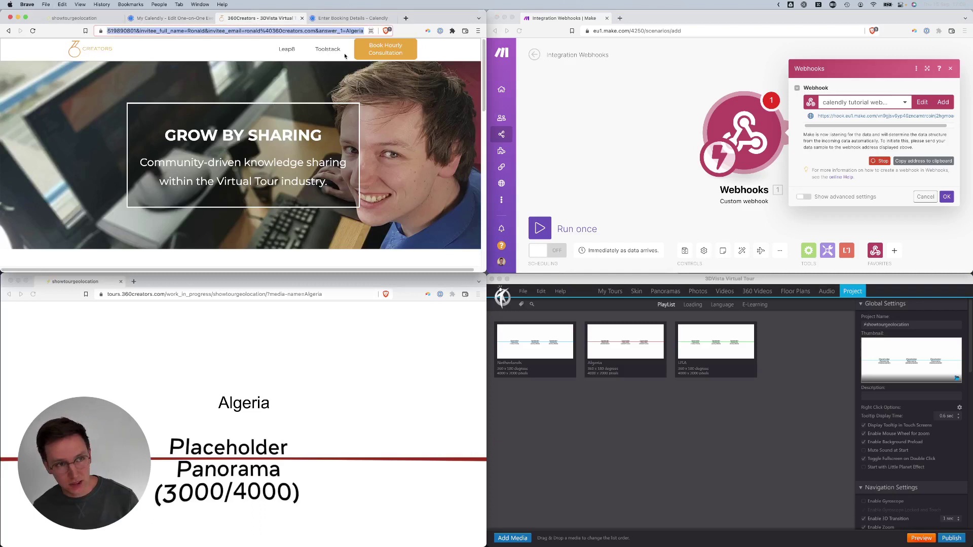
{"action": "key", "text": "BackSpace"}
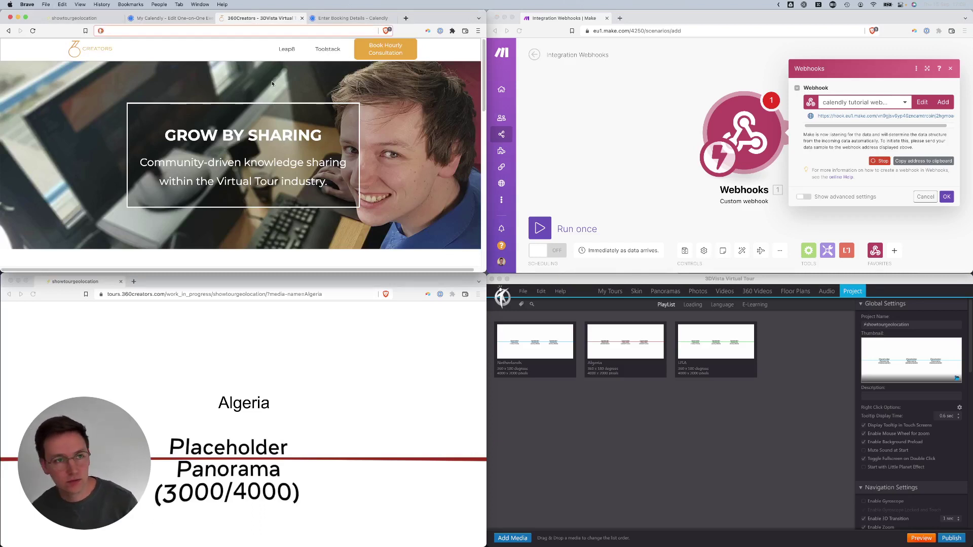
{"action": "key", "text": "super+v"}
{"action": "key", "text": "super+a"}
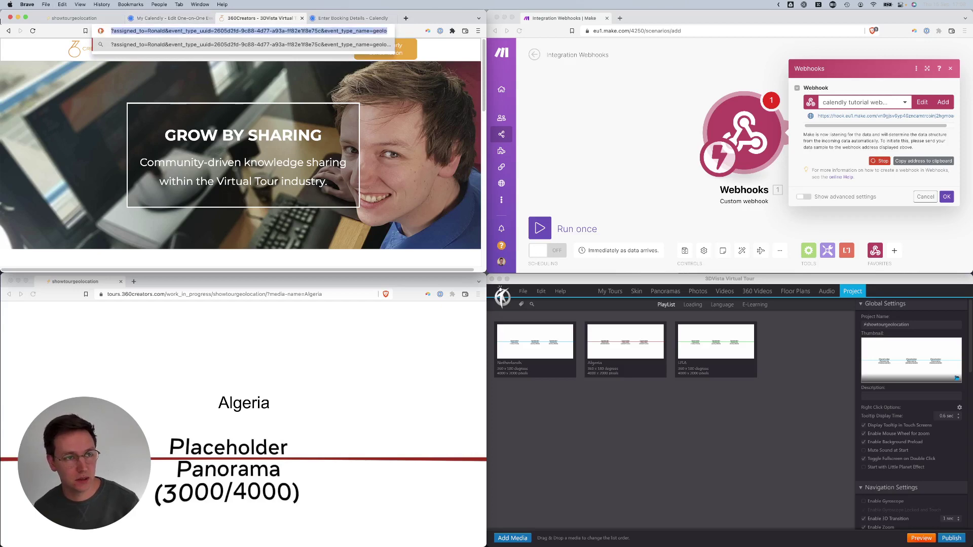
{"action": "left_click", "coordinate": [169, 31]}
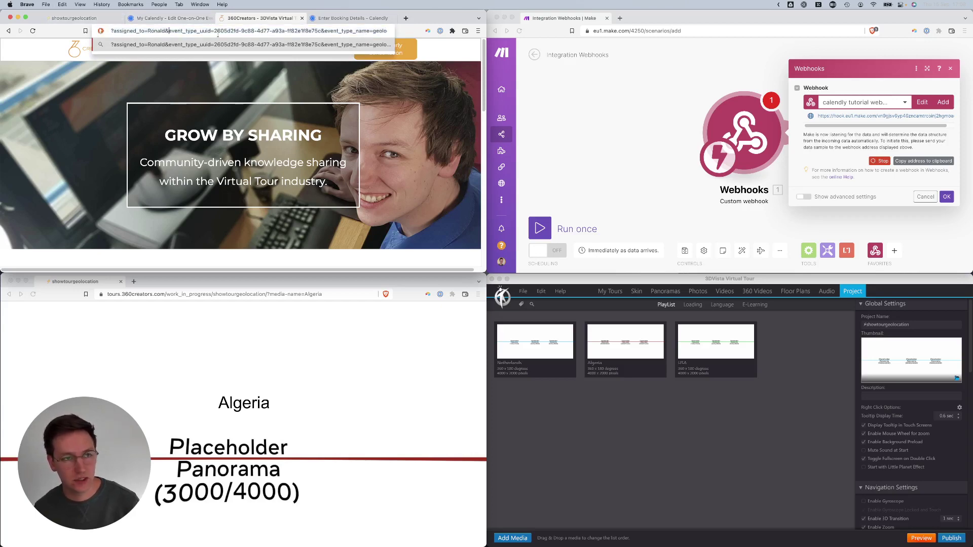
- Load the webhook address plus the booking query string in a new, separate browser window
{"action": "left_click", "coordinate": [927, 163]}
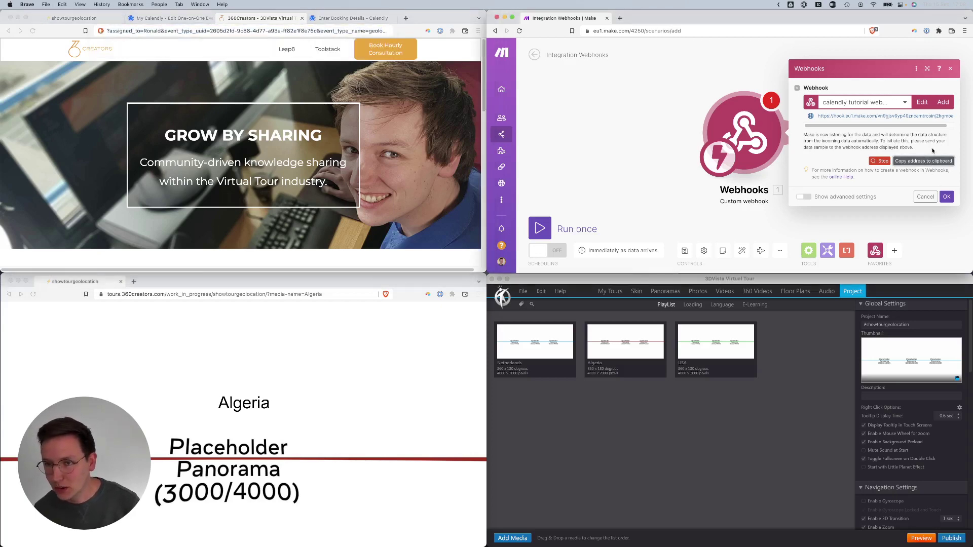
{"action": "key", "text": "super+t"}
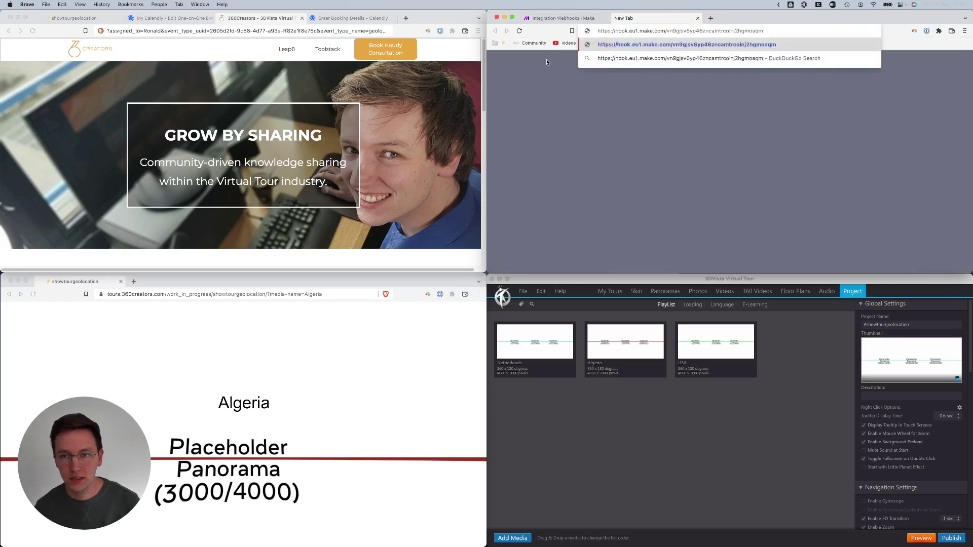
{"action": "left_click", "coordinate": [228, 31]}
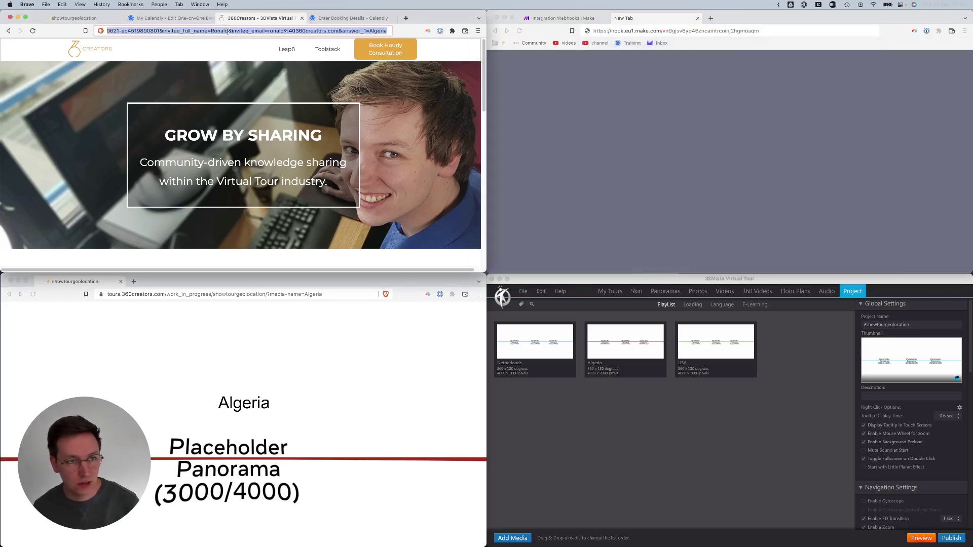
{"action": "key", "text": "super+w"}
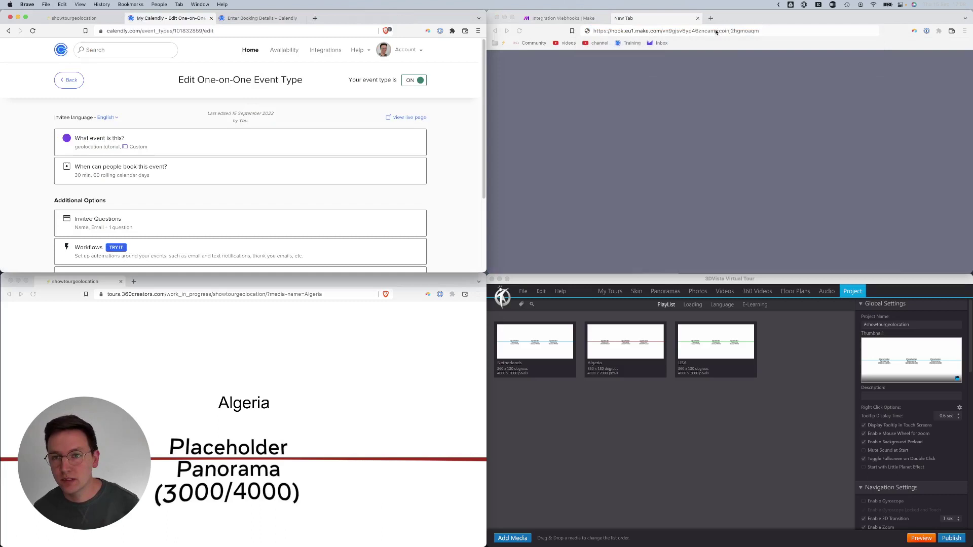
{"action": "left_click", "coordinate": [809, 32]}
{"action": "key", "text": "super+v"}
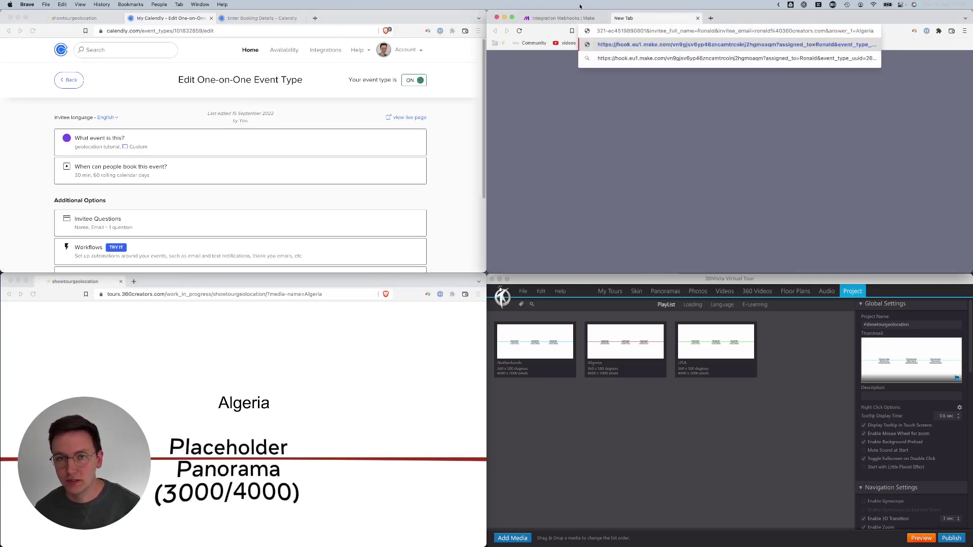
{"action": "left_click_drag", "start_coordinate": [663, 20], "coordinate": [193, 230]}
- Send the test booking request to the calendly tutorial webhook, close the Accepted window, and confirm
{"action": "left_click", "coordinate": [771, 133]}
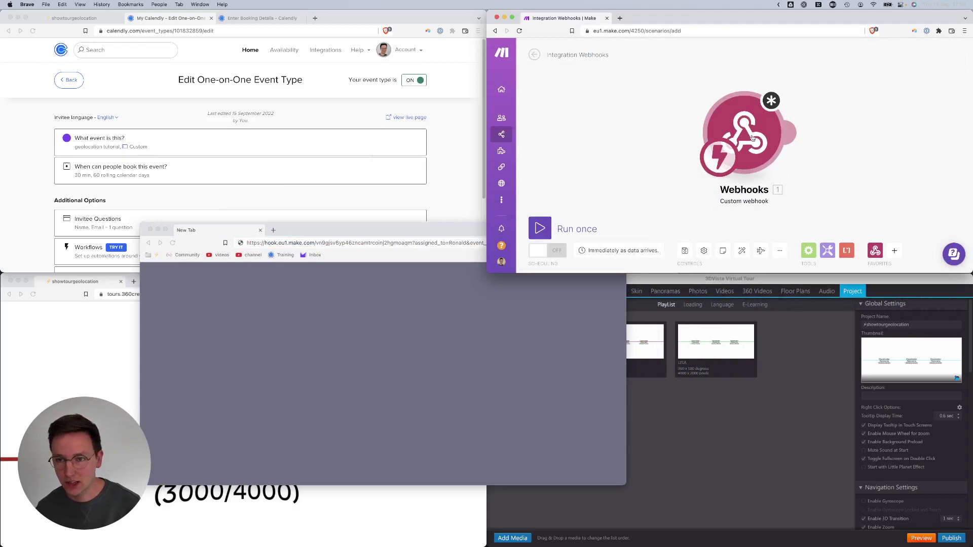
{"action": "left_click", "coordinate": [765, 135]}
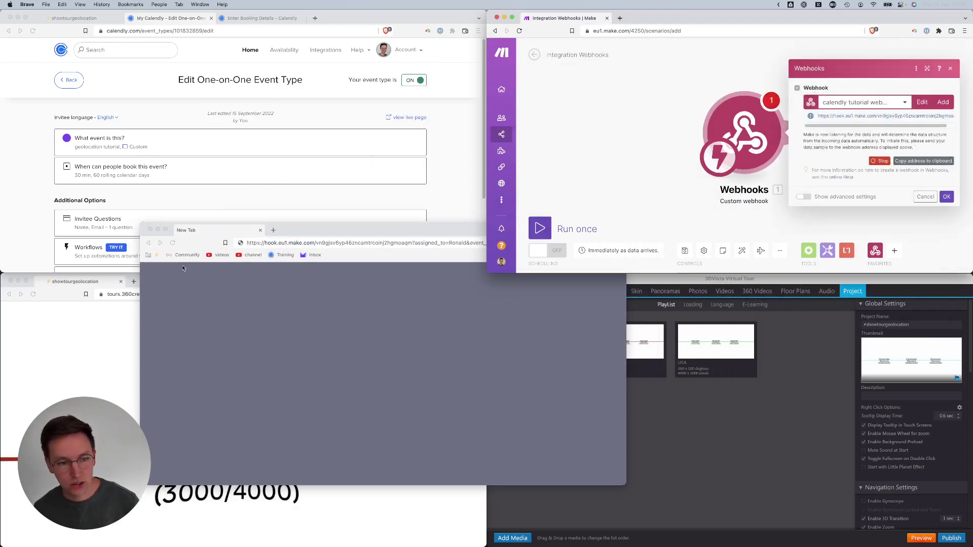
{"action": "left_click", "coordinate": [305, 251]}
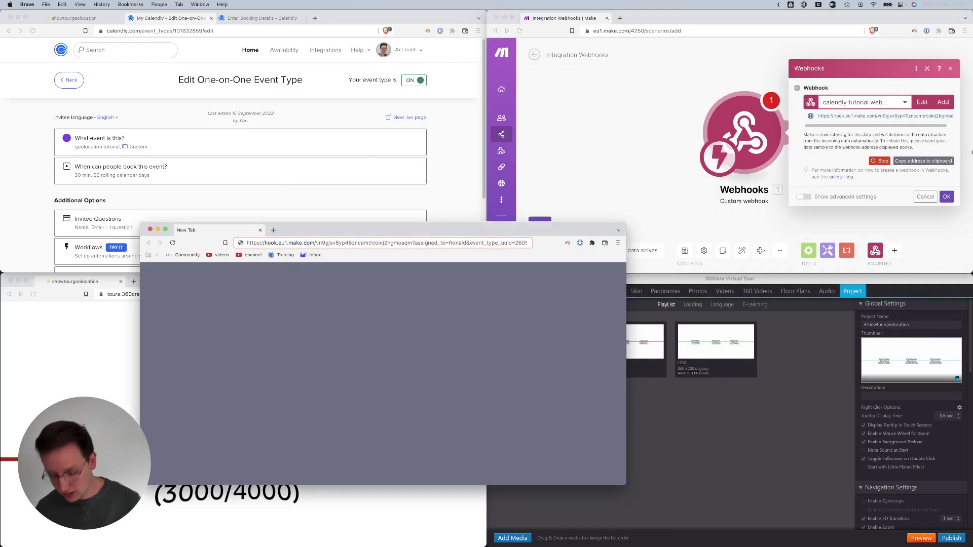
{"action": "key", "text": "Return"}
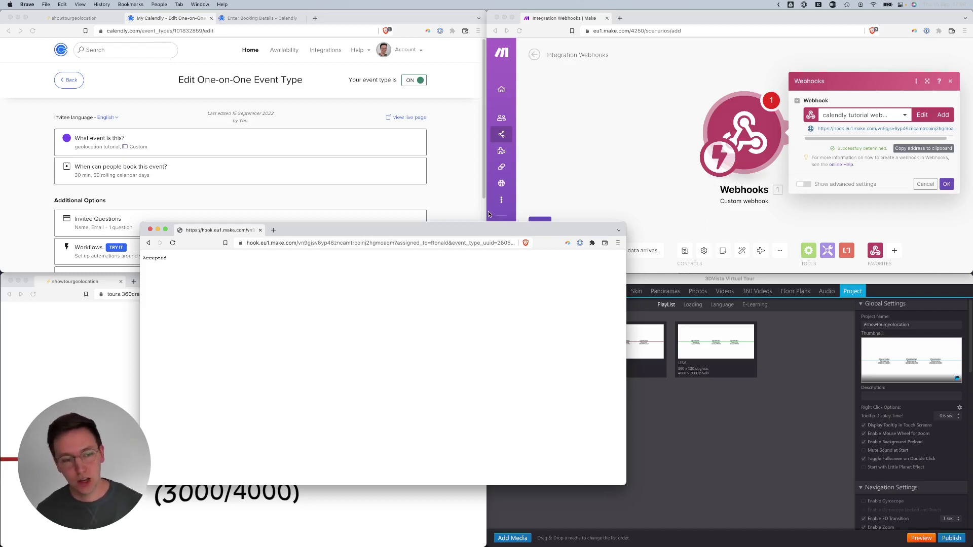
{"action": "left_click", "coordinate": [150, 230]}
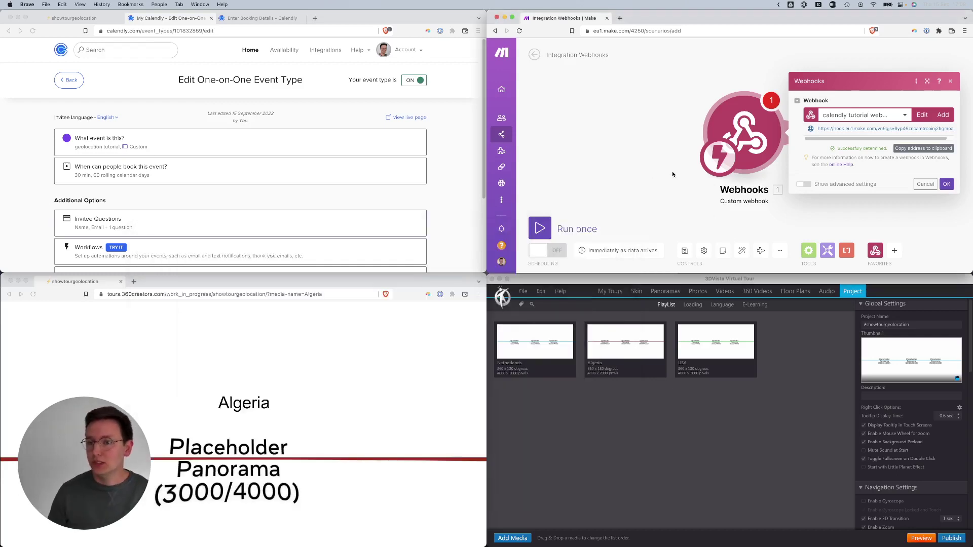
{"action": "left_click", "coordinate": [671, 120]}
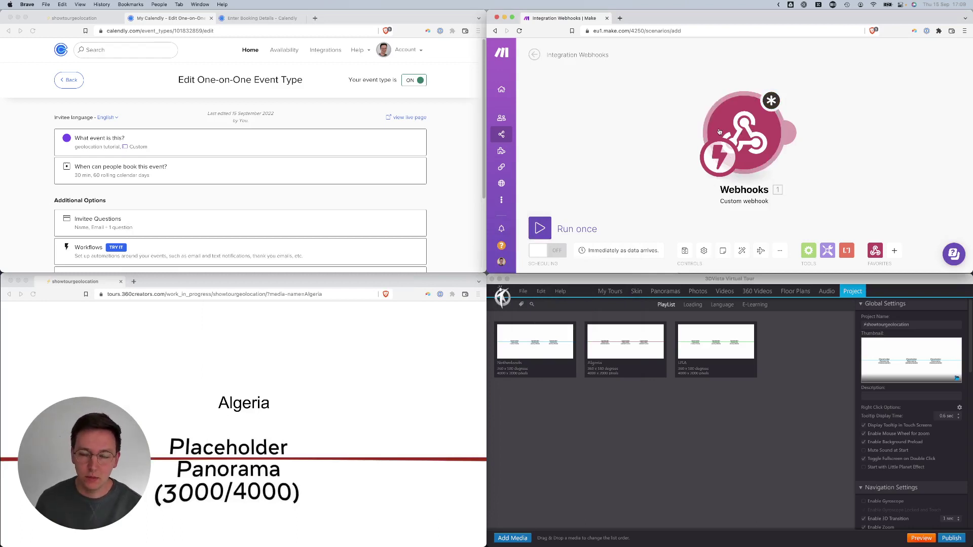
{"action": "mouse_move", "coordinate": [779, 131]}
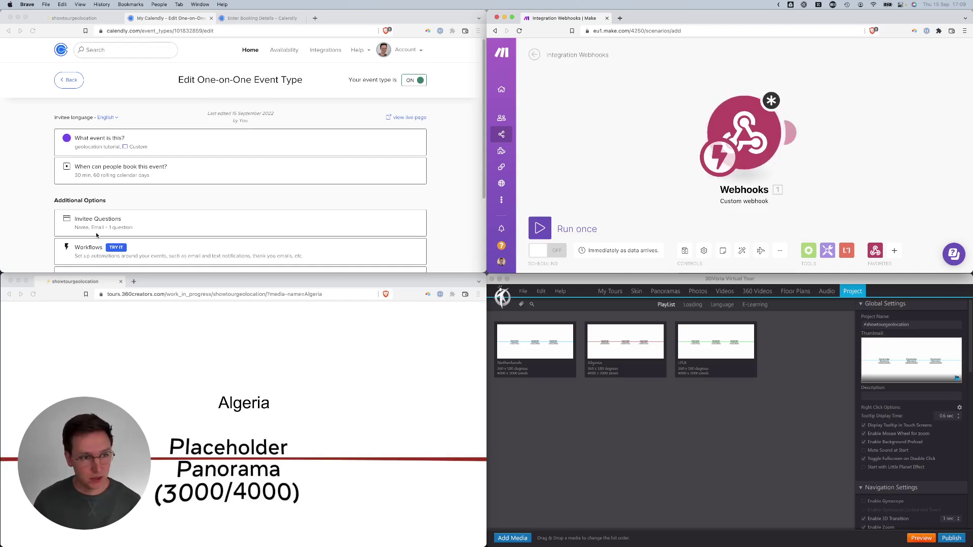
{"action": "scroll", "coordinate": [169, 193], "scroll_direction": "down", "scroll_amount": 3}
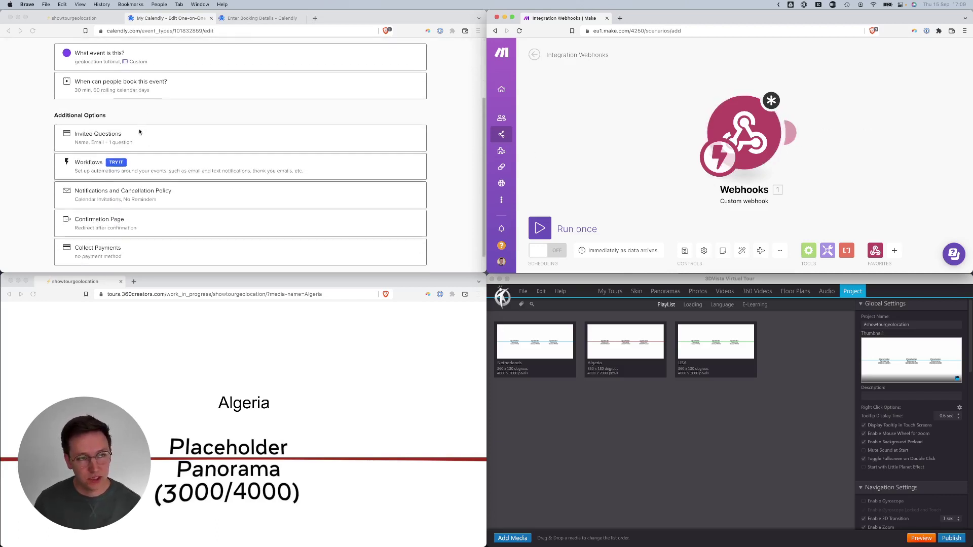
{"action": "scroll", "coordinate": [140, 124], "scroll_direction": "up", "scroll_amount": 3}
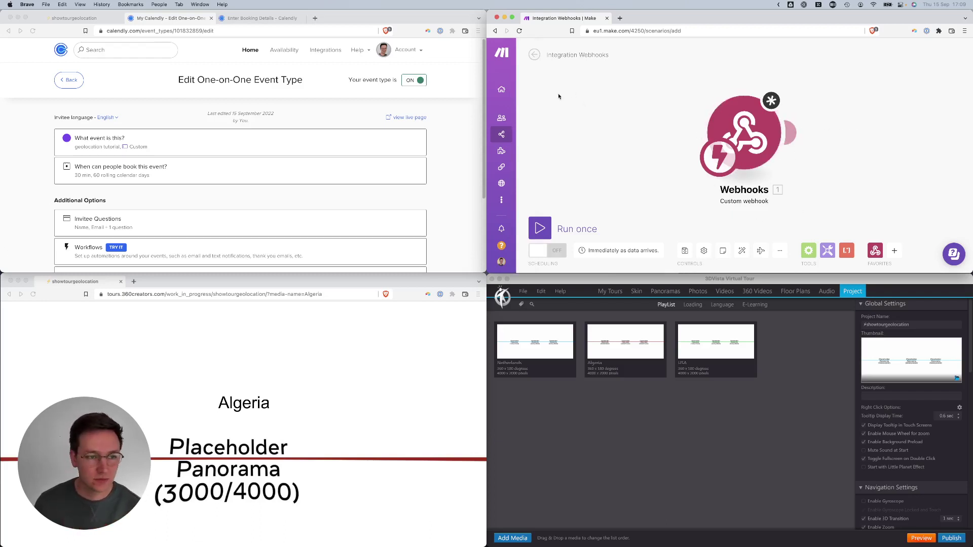
- Load the saved booking redirect address in a new Calendly browser tab
{"action": "left_click", "coordinate": [452, 141]}
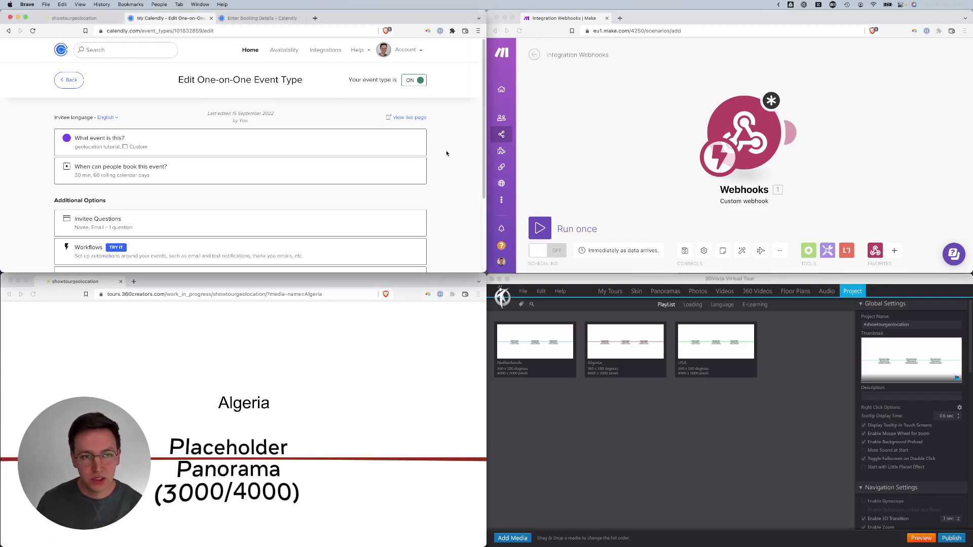
{"action": "key", "text": "cmd+t"}
{"action": "key", "text": "cmd+v"}
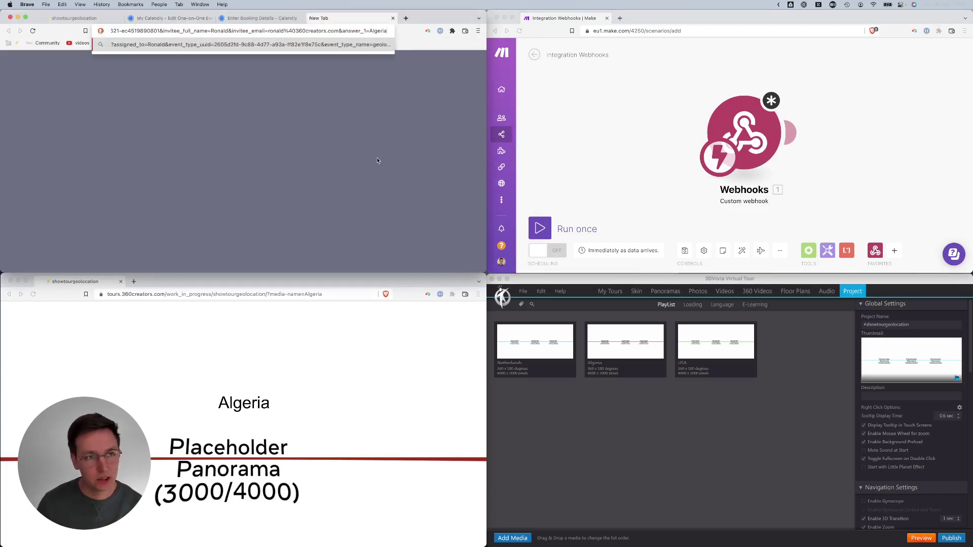
{"action": "key", "text": "Return"}
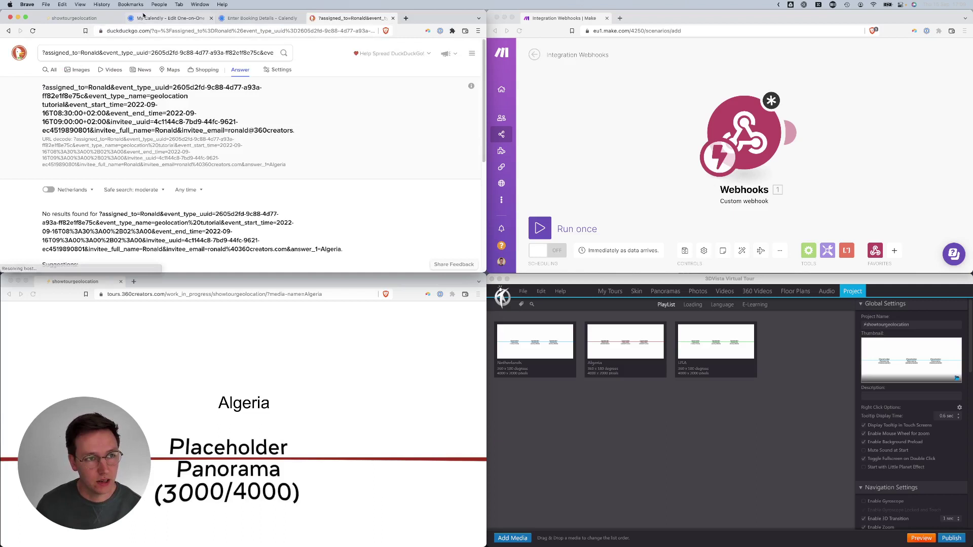
- Load the Make webhook address with the booking page's address appended in a new tab
{"action": "left_click", "coordinate": [744, 133]}
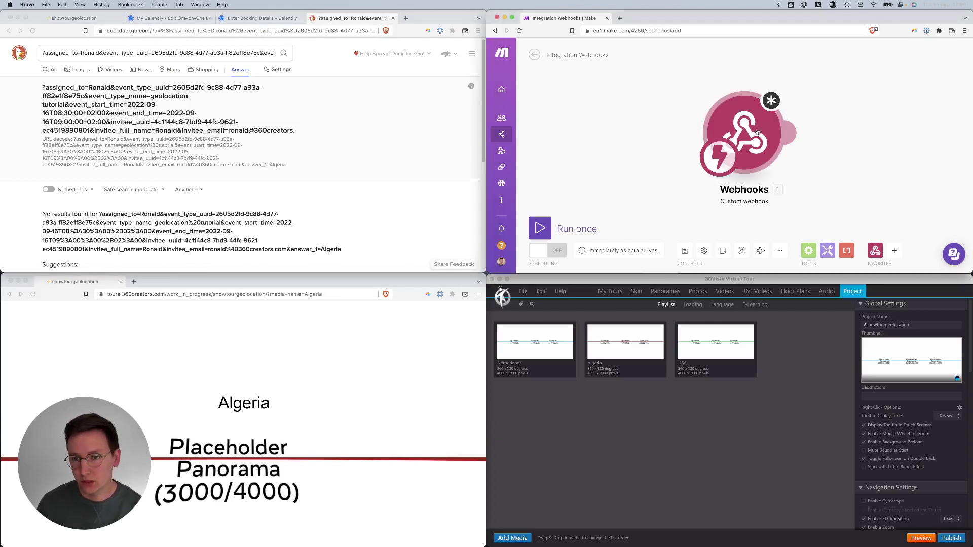
{"action": "triple_click", "coordinate": [832, 129]}
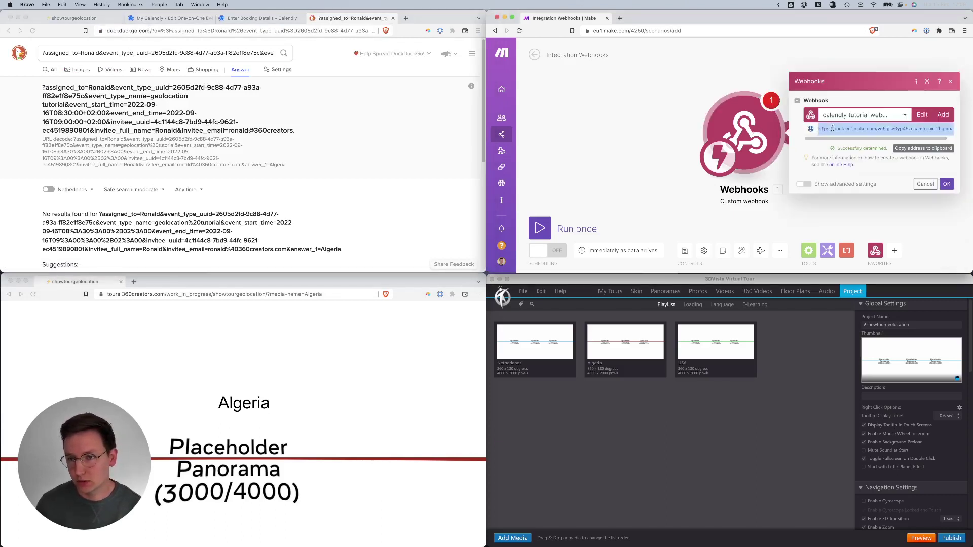
{"action": "key", "text": "super+c"}
{"action": "key", "text": "super+t"}
{"action": "key", "text": "super+v"}
{"action": "left_click", "coordinate": [363, 31]}
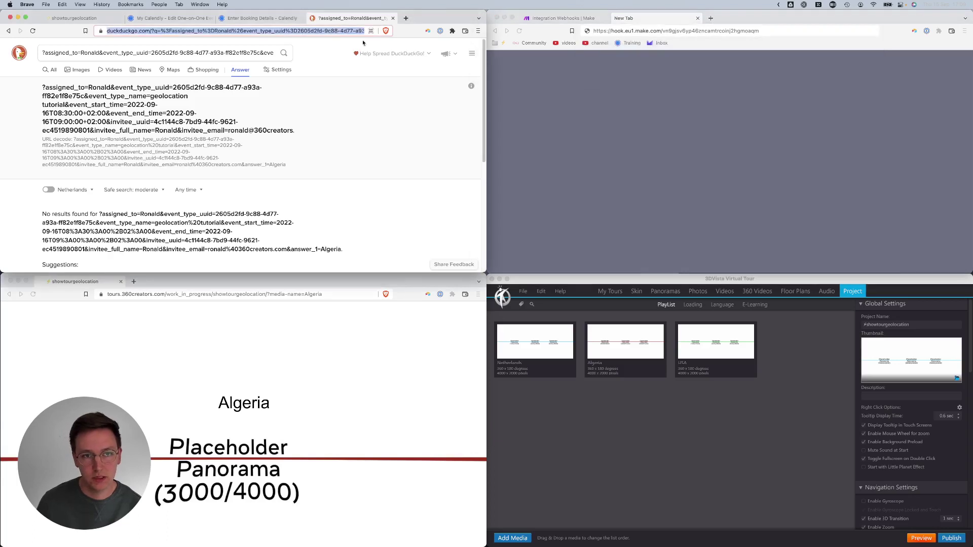
{"action": "key", "text": "super+c"}
{"action": "left_click", "coordinate": [778, 31]}
{"action": "key", "text": "super+v"}
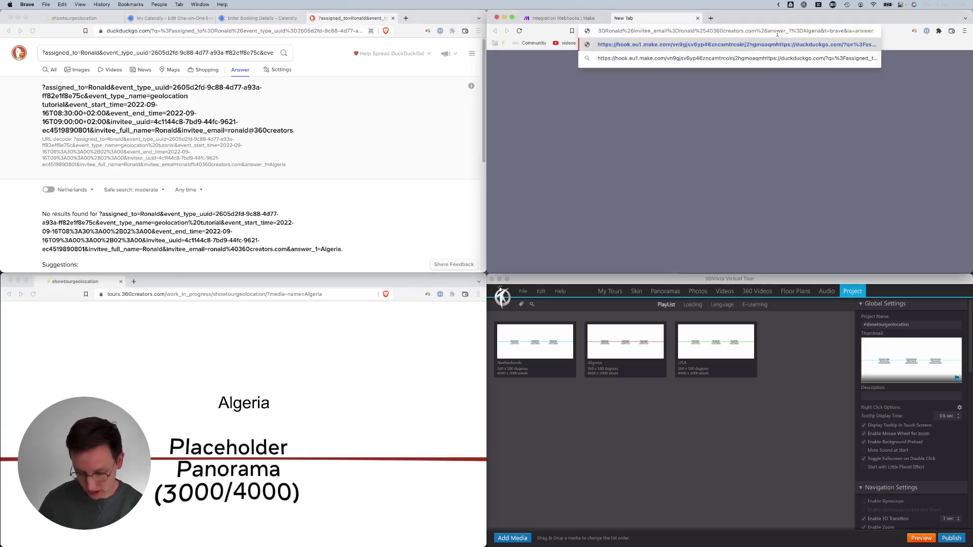
{"action": "key", "text": "Return"}
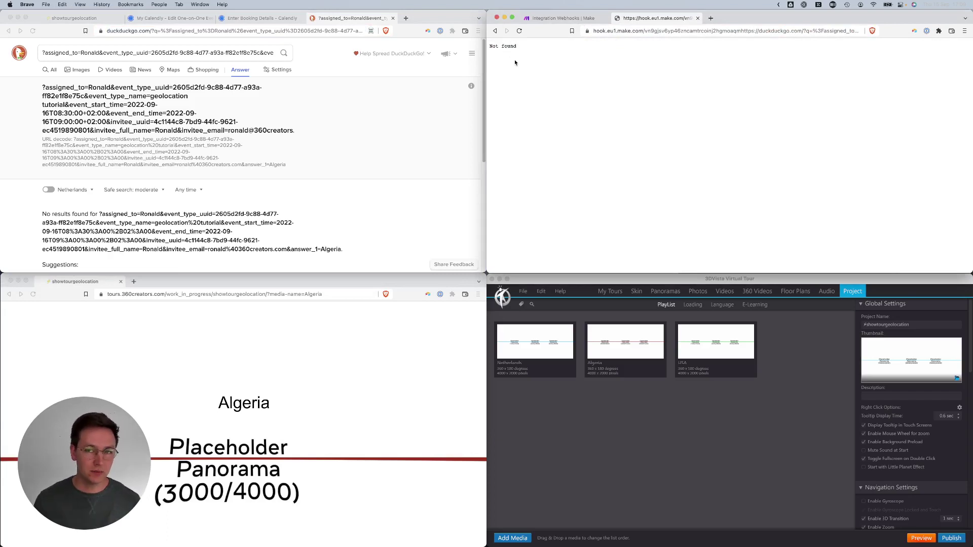
- Bring back the Calendly event editor and reopen the calendly tutorial webhook settings in Make
{"action": "left_click", "coordinate": [171, 19]}
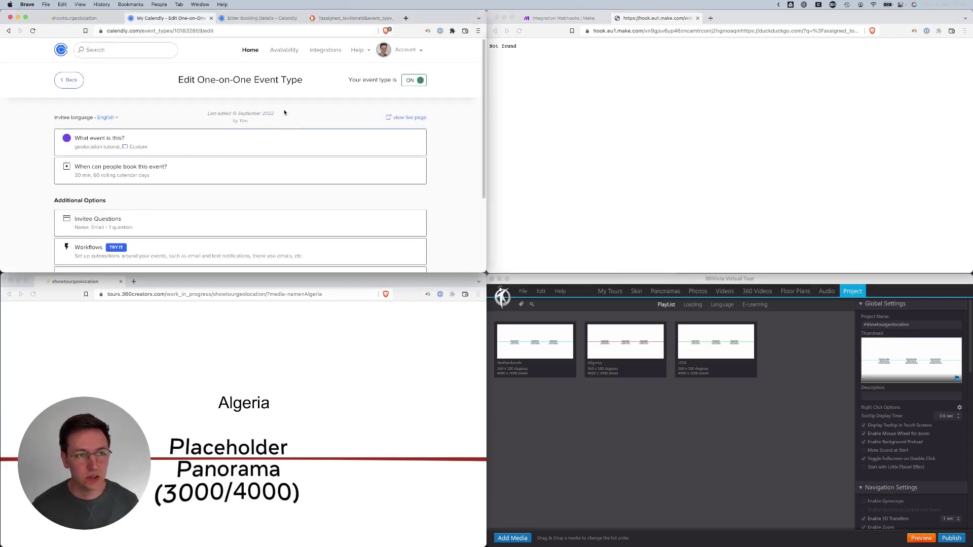
{"action": "left_click", "coordinate": [748, 118]}
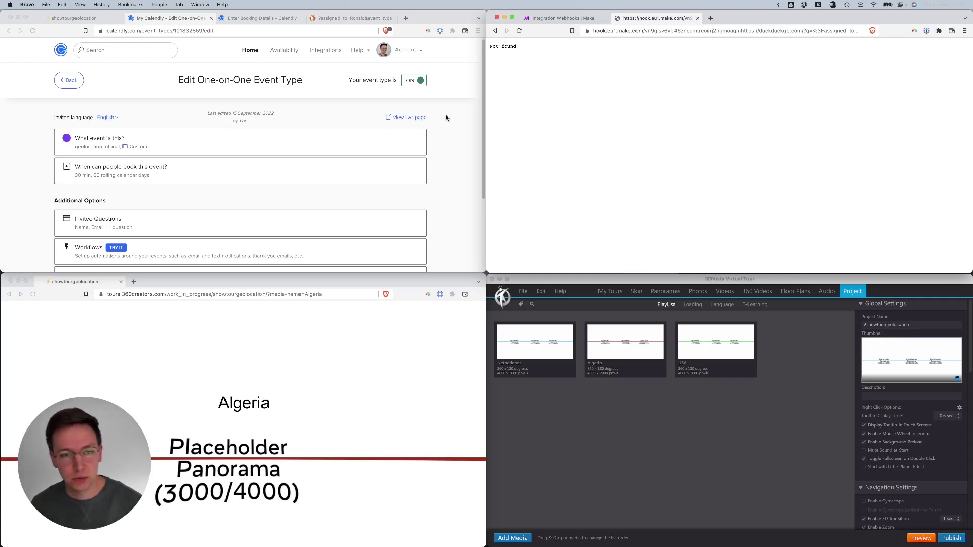
{"action": "left_click", "coordinate": [583, 18]}
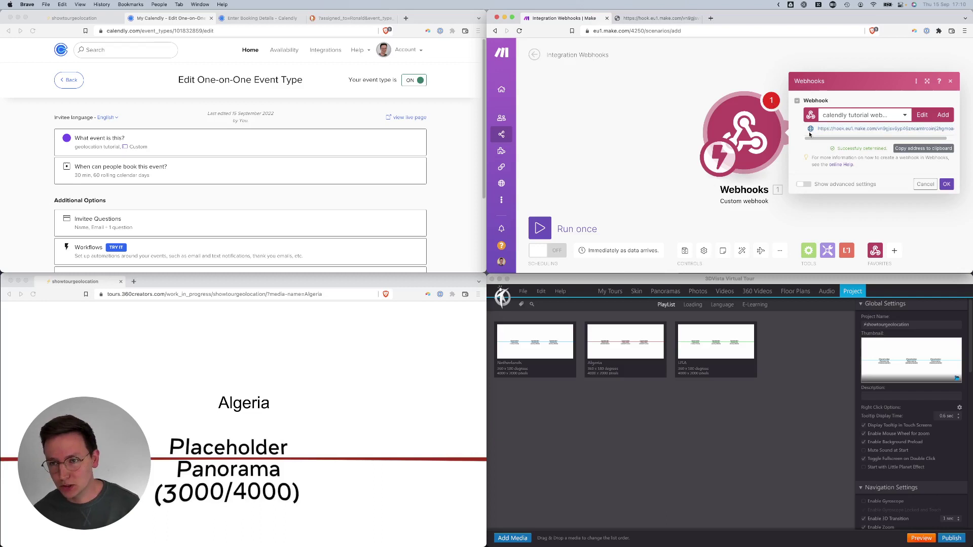
{"action": "scroll", "coordinate": [326, 191], "scroll_direction": "down", "scroll_amount": 5}
{"action": "scroll", "coordinate": [325, 191], "scroll_direction": "up", "scroll_amount": 5}
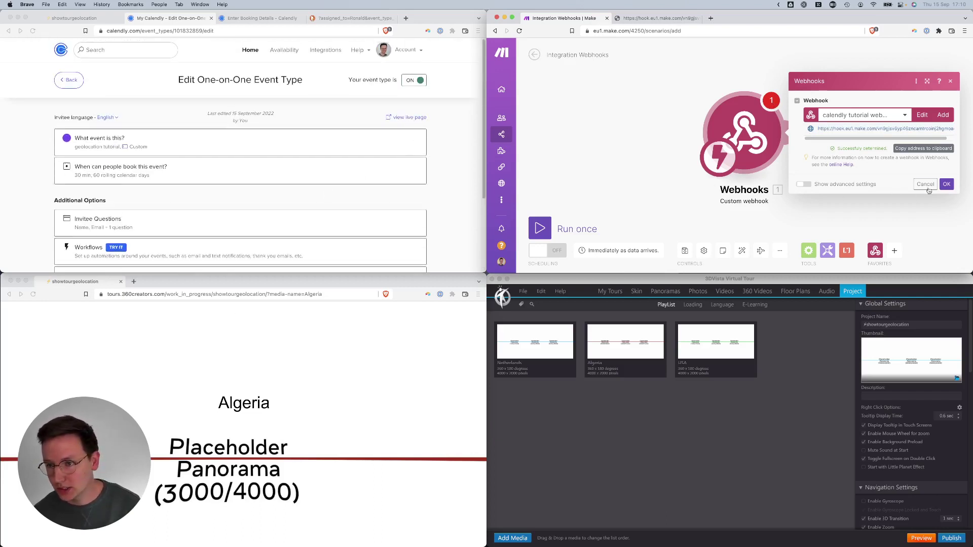
{"action": "left_click", "coordinate": [946, 184]}
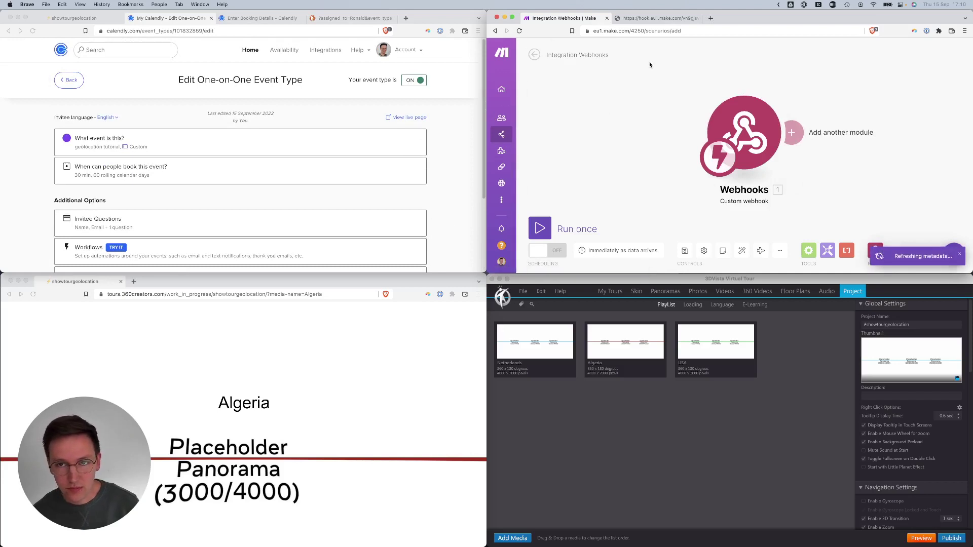
{"action": "left_click", "coordinate": [759, 144]}
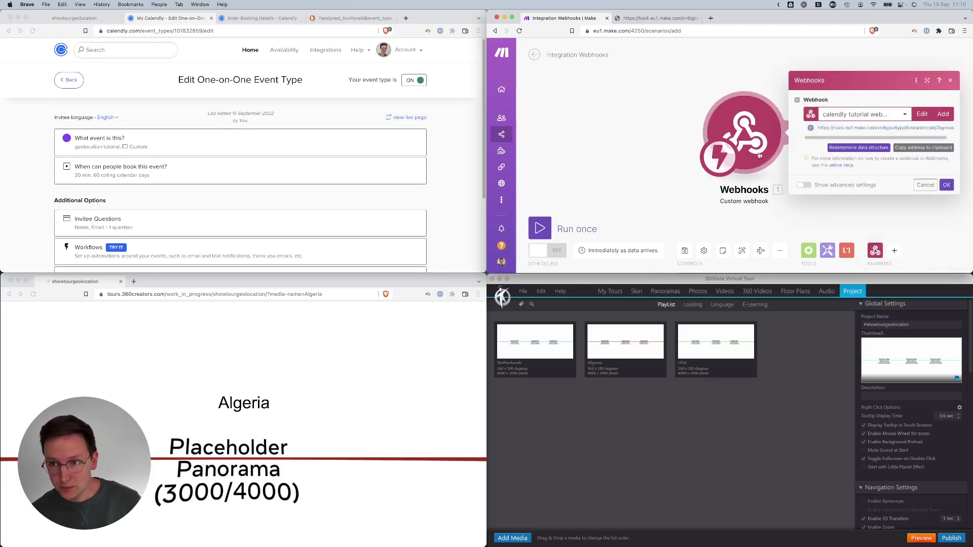
- Replace Calendly's confirmation Redirect URL with the copied Make webhook address
{"action": "left_click", "coordinate": [283, 190]}
{"action": "scroll", "coordinate": [283, 190], "scroll_direction": "down", "scroll_amount": 3}
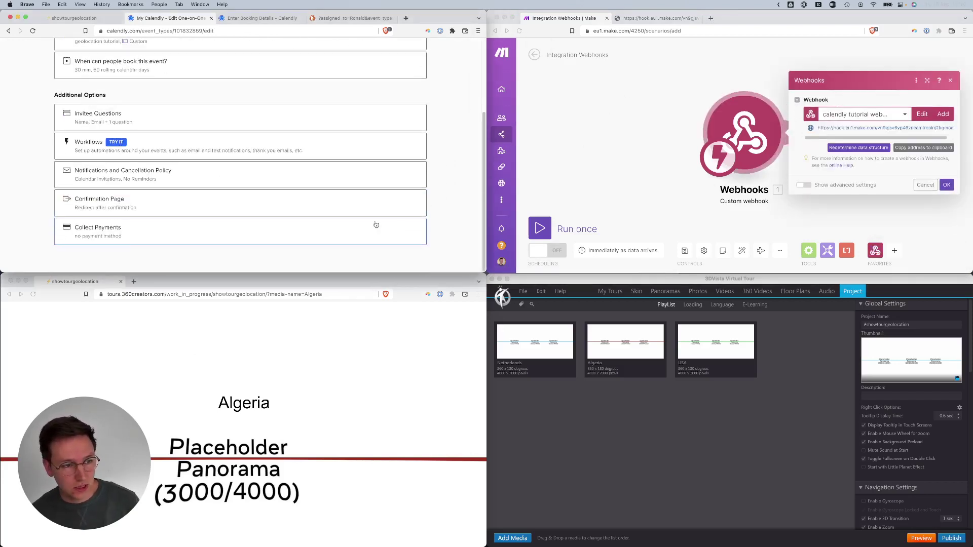
{"action": "left_click", "coordinate": [108, 207]}
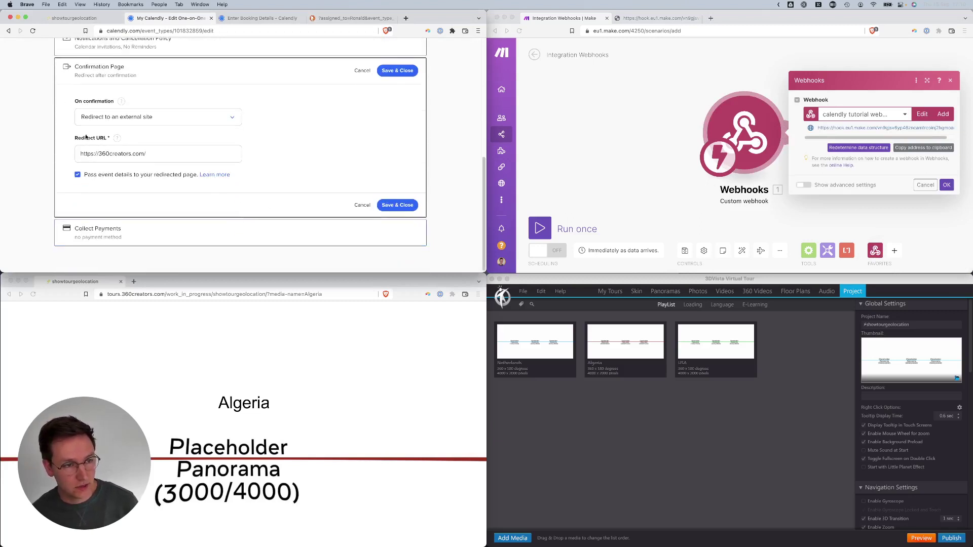
{"action": "left_click", "coordinate": [915, 147]}
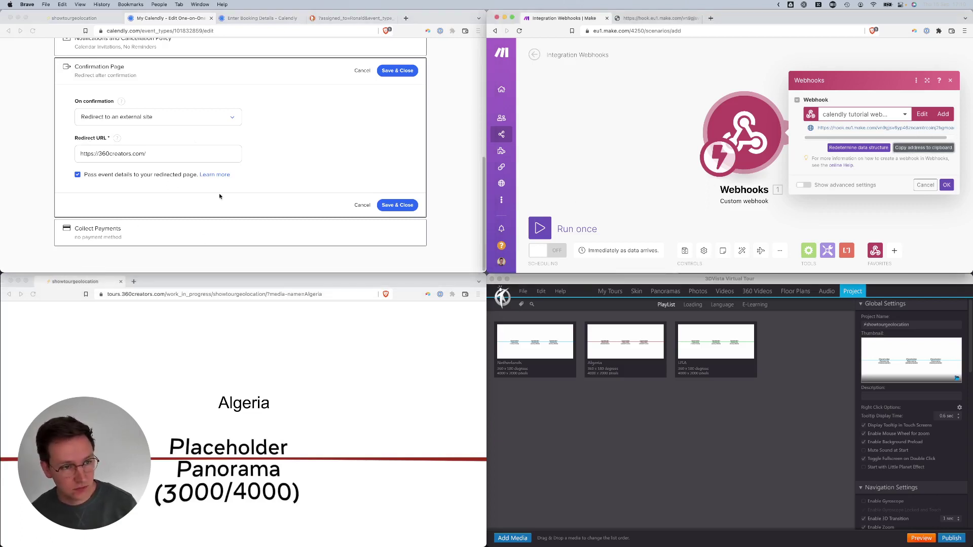
{"action": "left_click", "coordinate": [172, 154]}
{"action": "key", "text": "super+a"}
{"action": "key", "text": "super+v"}
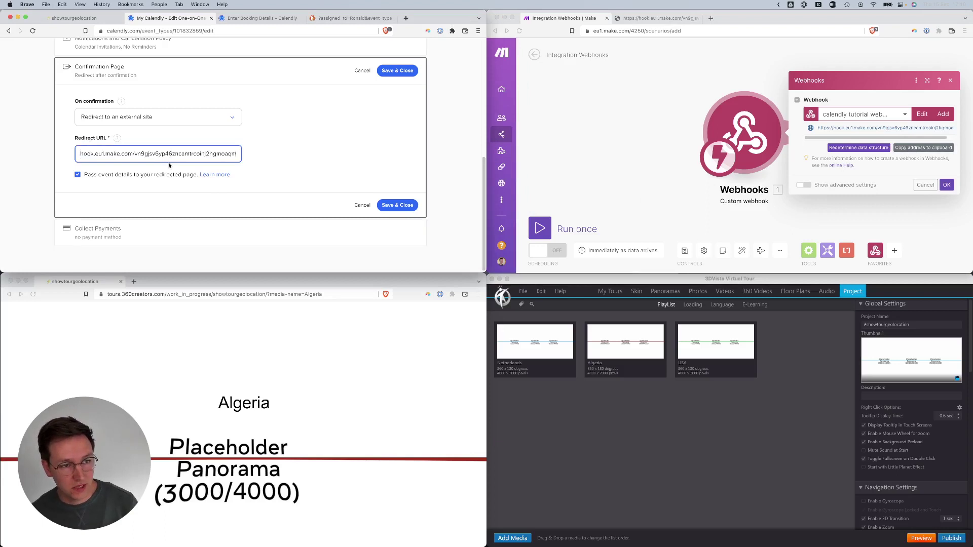
- Save the confirmation page settings and open the live booking page
{"action": "left_click", "coordinate": [389, 207]}
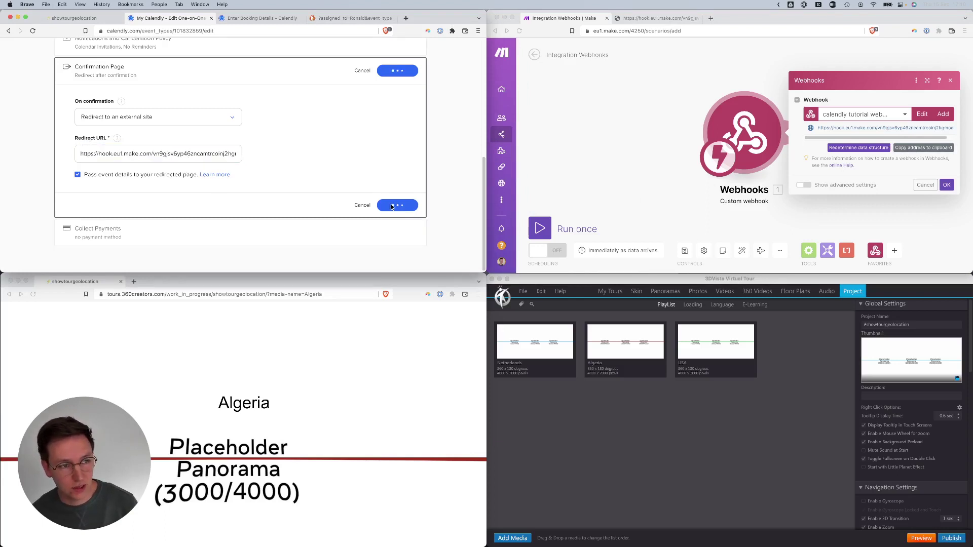
{"action": "scroll", "coordinate": [457, 193], "scroll_direction": "up", "scroll_amount": 5}
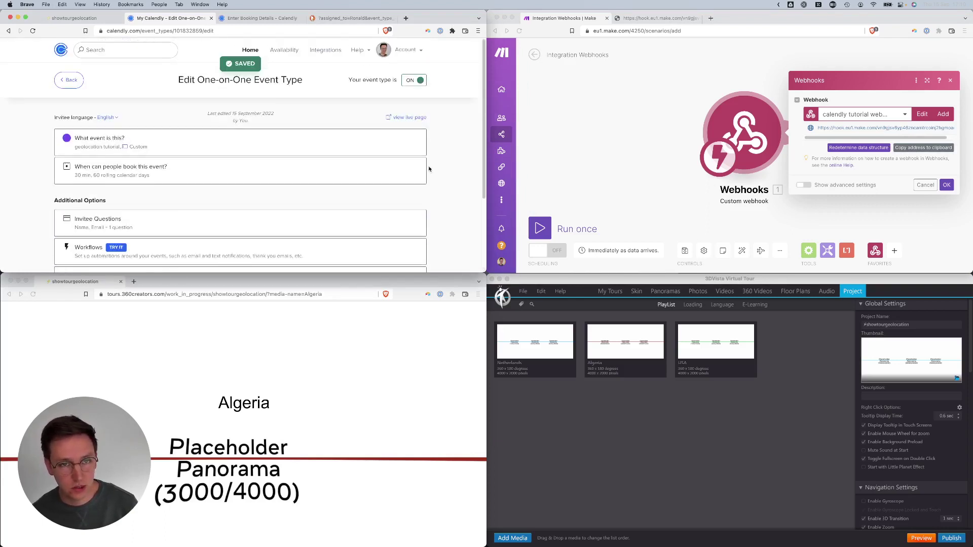
{"action": "left_click", "coordinate": [401, 127]}
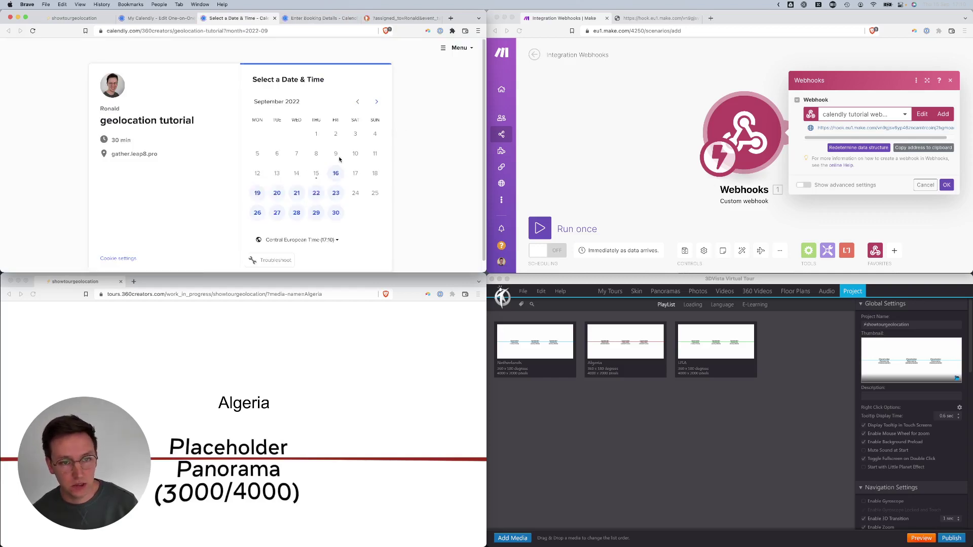
- Choose Friday 16 September at 09:30 and confirm the slot
{"action": "left_click", "coordinate": [336, 177]}
{"action": "left_click", "coordinate": [377, 132]}
{"action": "left_click", "coordinate": [405, 124]}
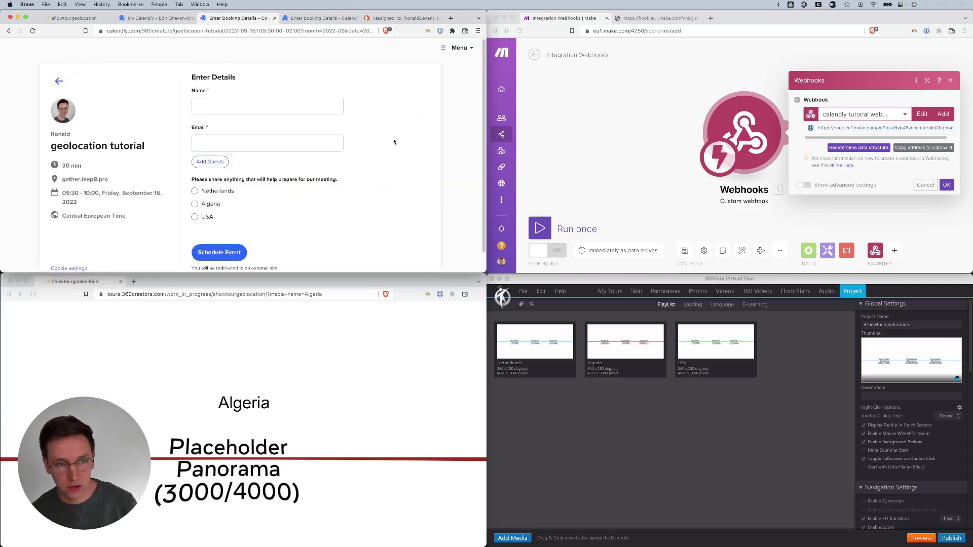
- Enter the invitee's name and e-mail, answer USA, and schedule the event
{"action": "left_click", "coordinate": [268, 107]}
{"action": "type", "text": "Ronald"}
{"action": "key", "text": "Tab"}
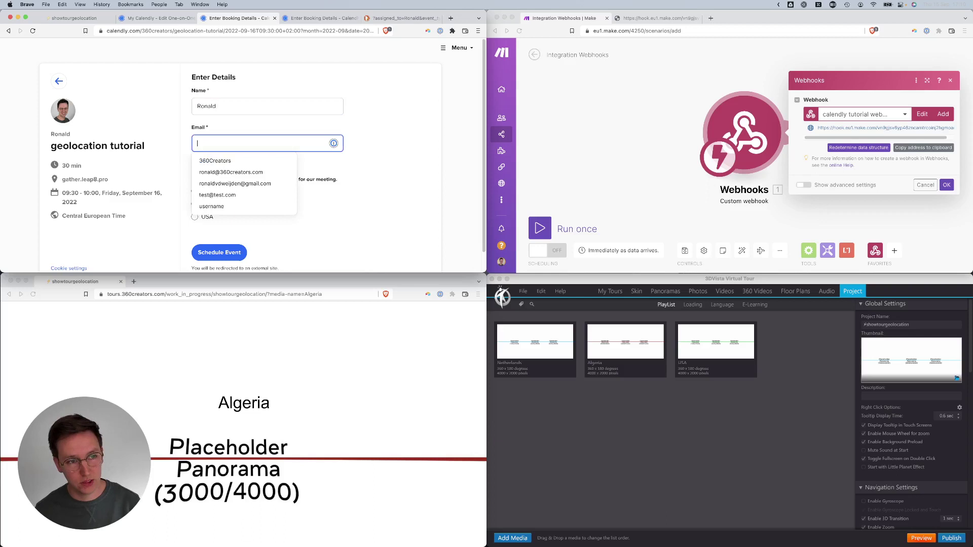
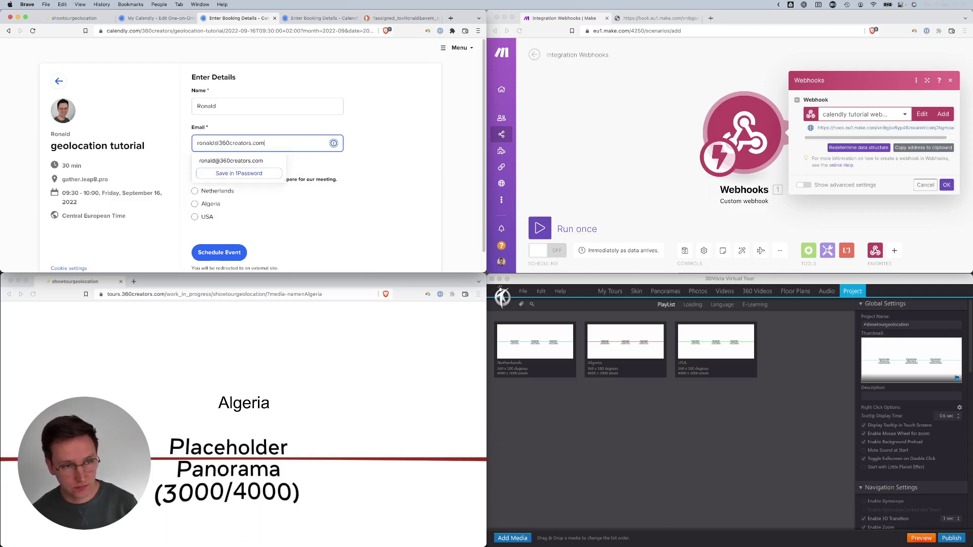
{"action": "left_click", "coordinate": [205, 218]}
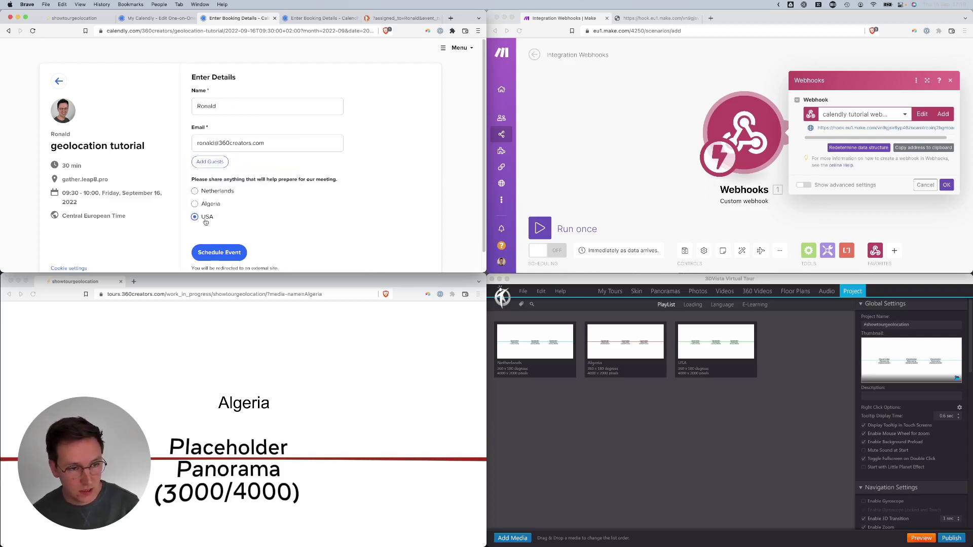
{"action": "left_click", "coordinate": [217, 252]}
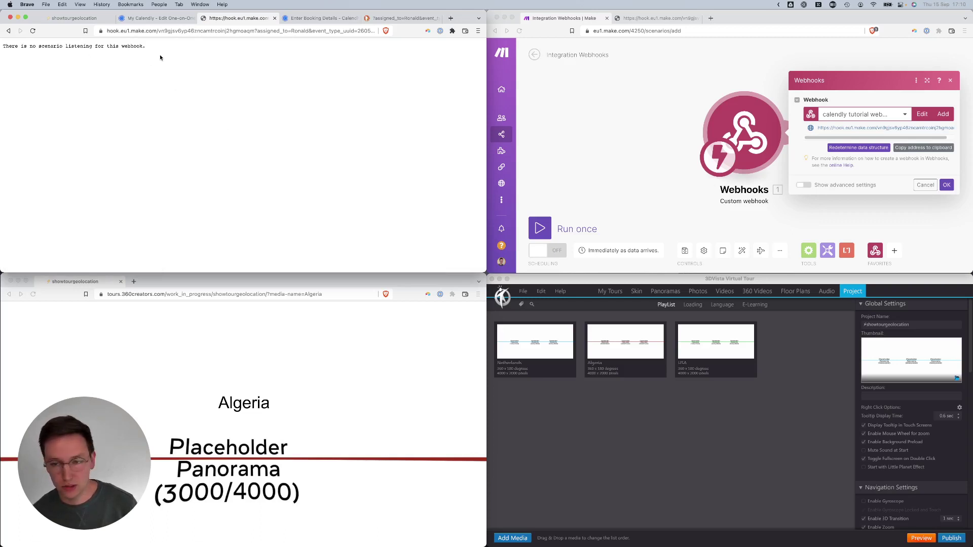
- Run the scenario once and resend the test booking request to the webhook
{"action": "left_click", "coordinate": [690, 194]}
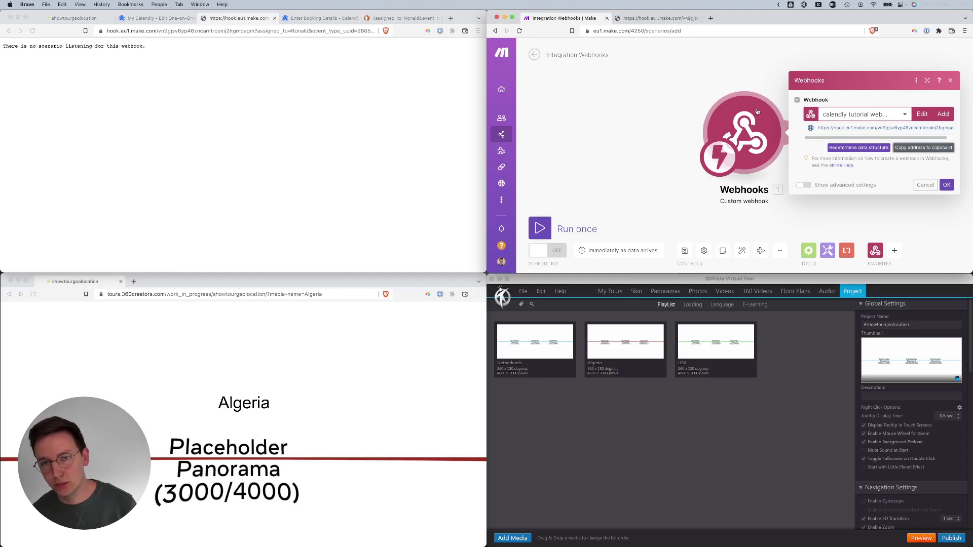
{"action": "left_click", "coordinate": [577, 229]}
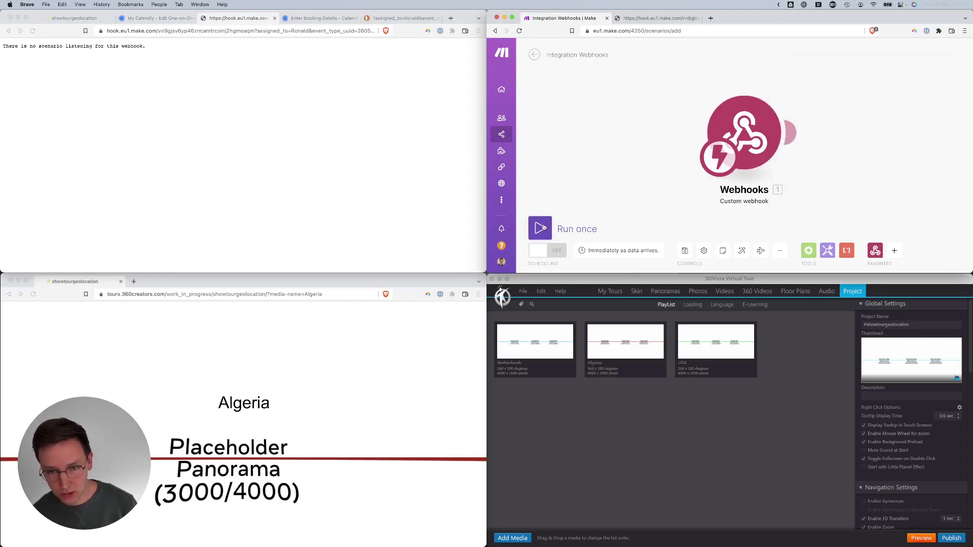
{"action": "left_click", "coordinate": [285, 31]}
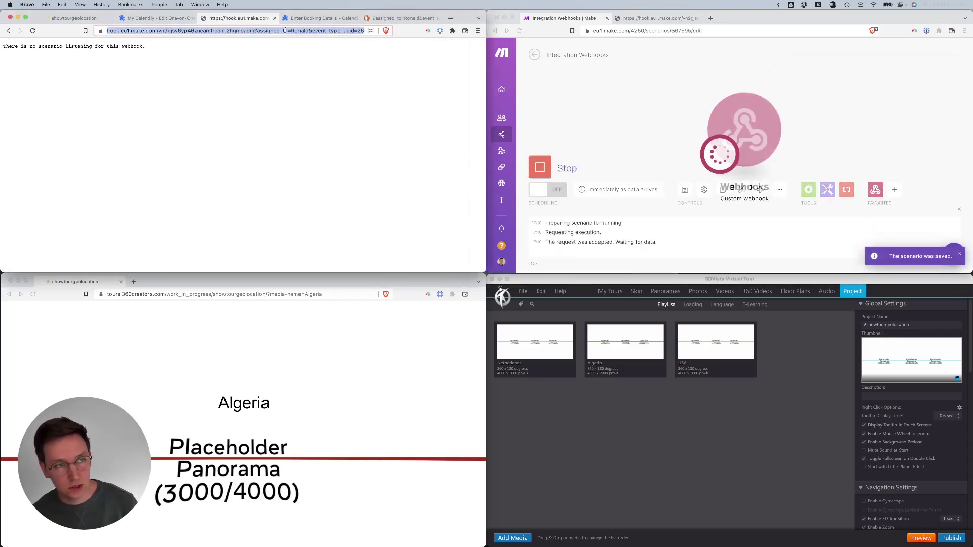
{"action": "key", "text": "Return"}
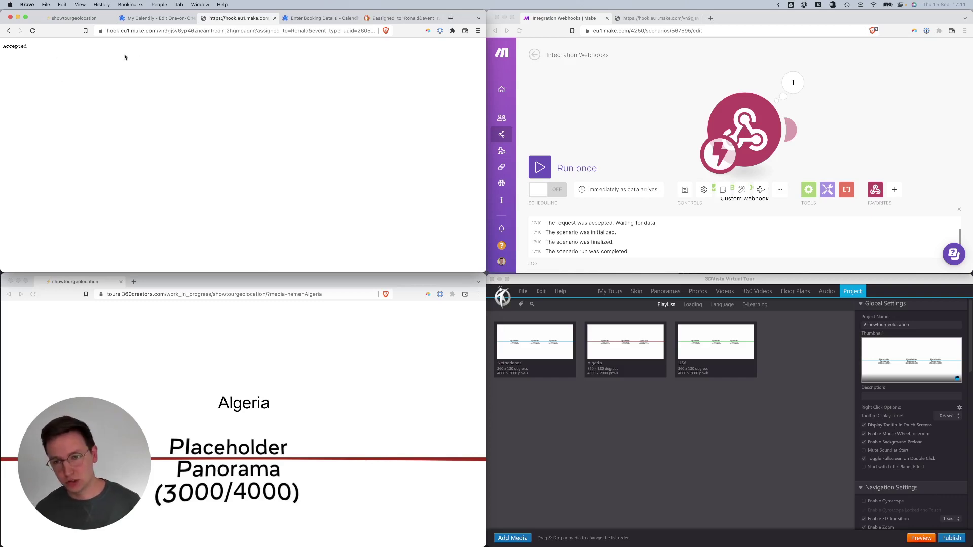
- Inspect the received bundle showing answer_1: USA, then add a module after the webhook
{"action": "left_click", "coordinate": [901, 119]}
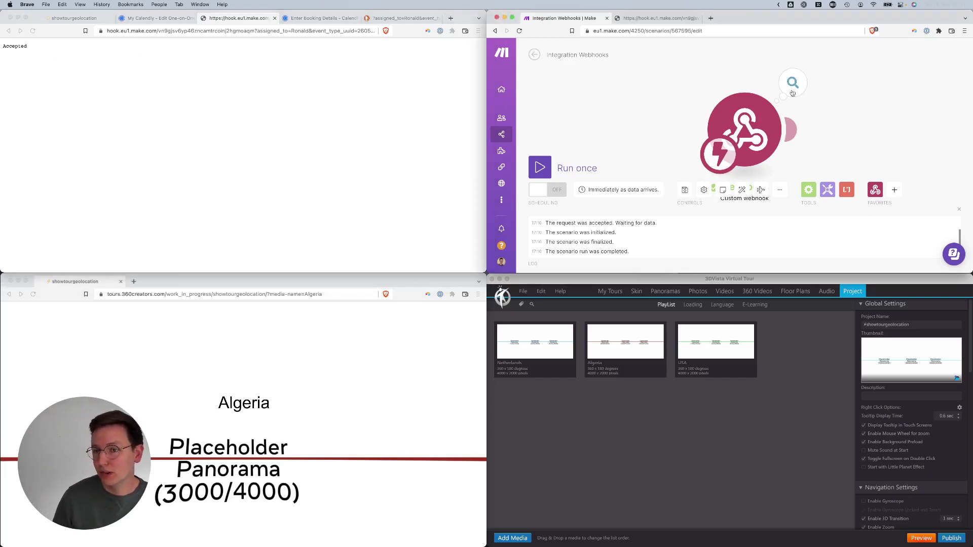
{"action": "left_click", "coordinate": [757, 124]}
{"action": "left_click", "coordinate": [793, 82]}
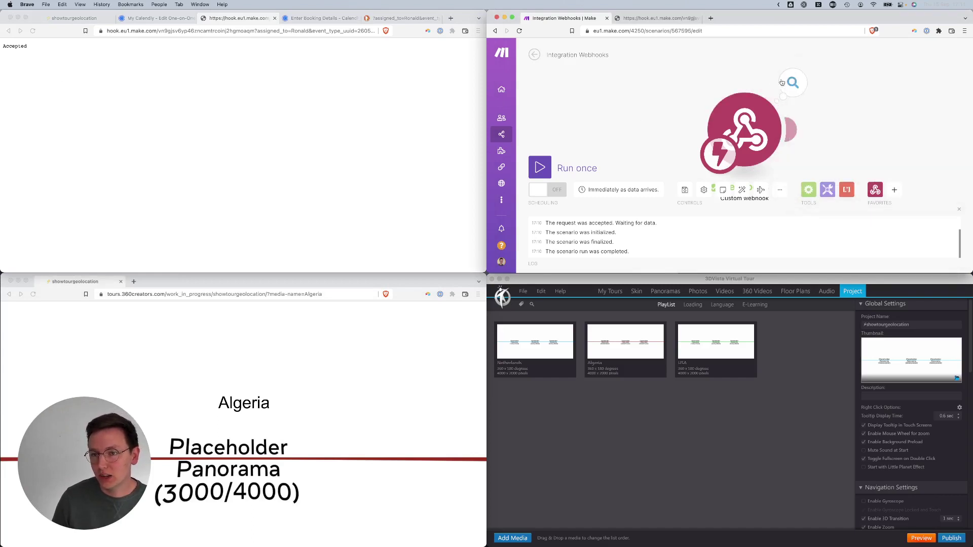
{"action": "left_click", "coordinate": [793, 82]}
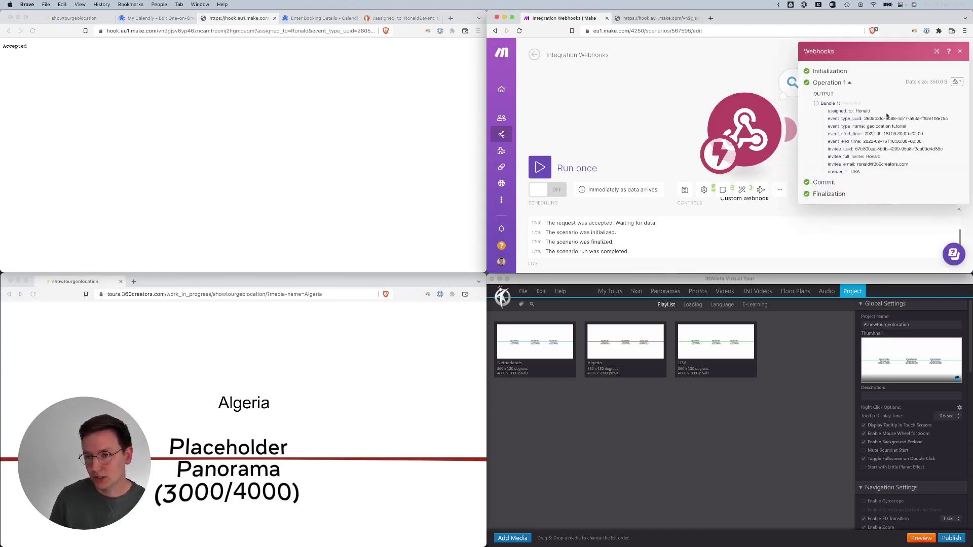
{"action": "left_click", "coordinate": [693, 67]}
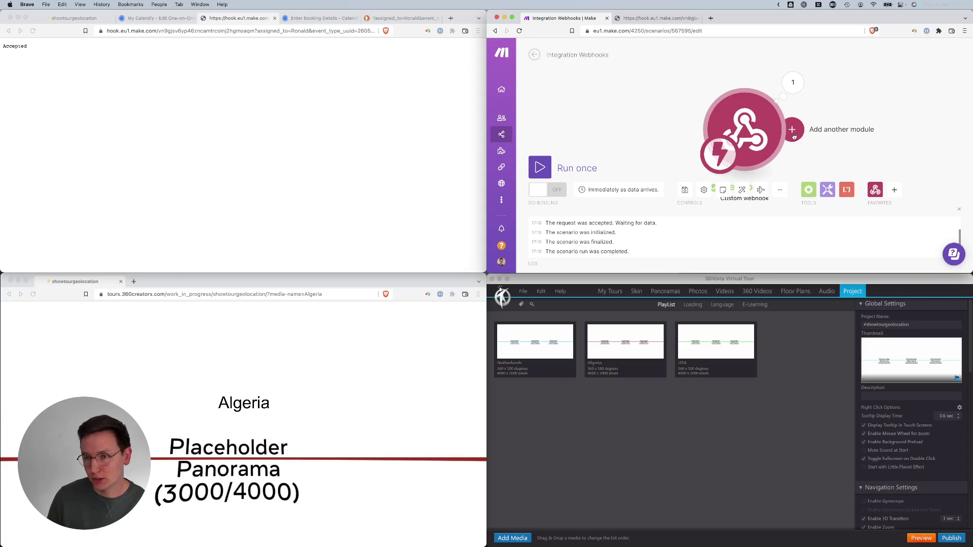
{"action": "left_click", "coordinate": [795, 137]}
- Add a Webhooks > Webhook response module with status 302
{"action": "left_click", "coordinate": [682, 114]}
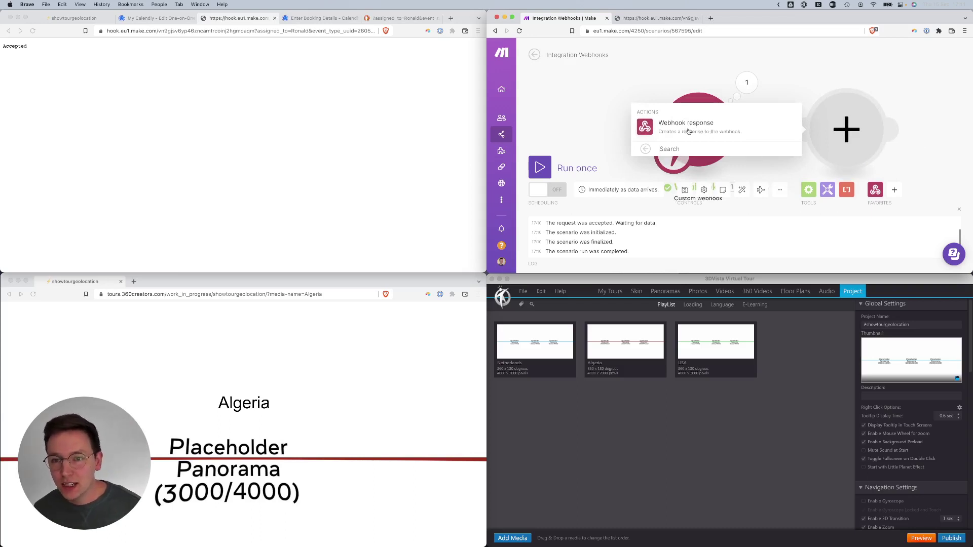
{"action": "left_click", "coordinate": [702, 132]}
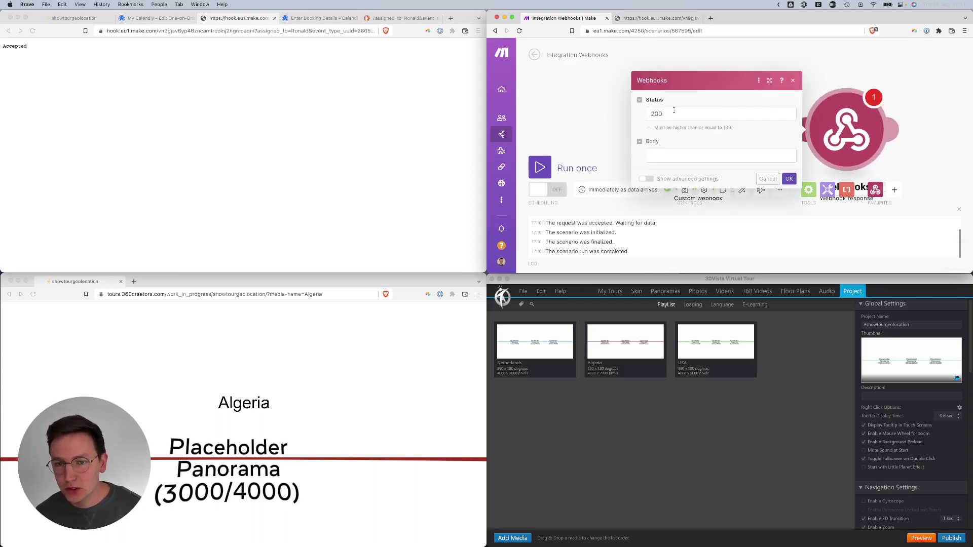
{"action": "key", "text": "super+a"}
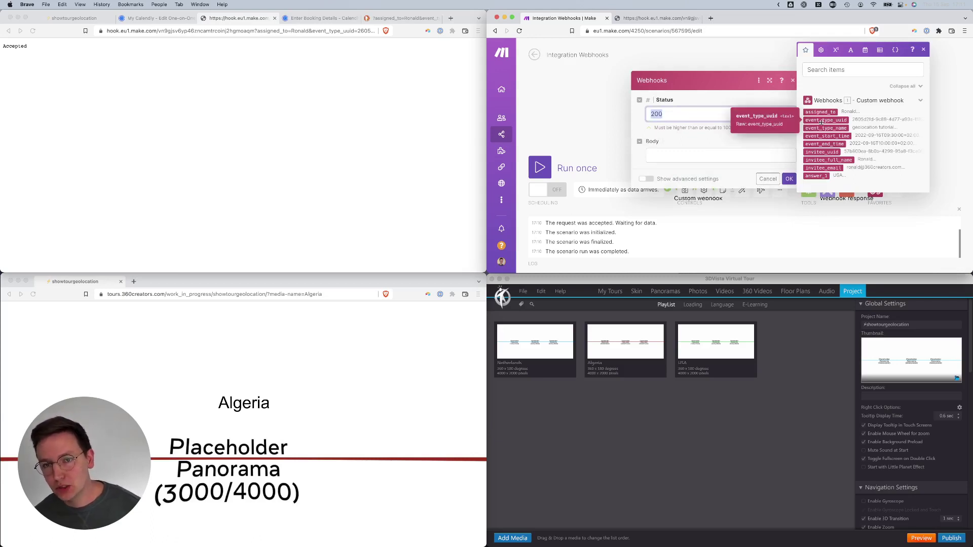
{"action": "type", "text": "30"}
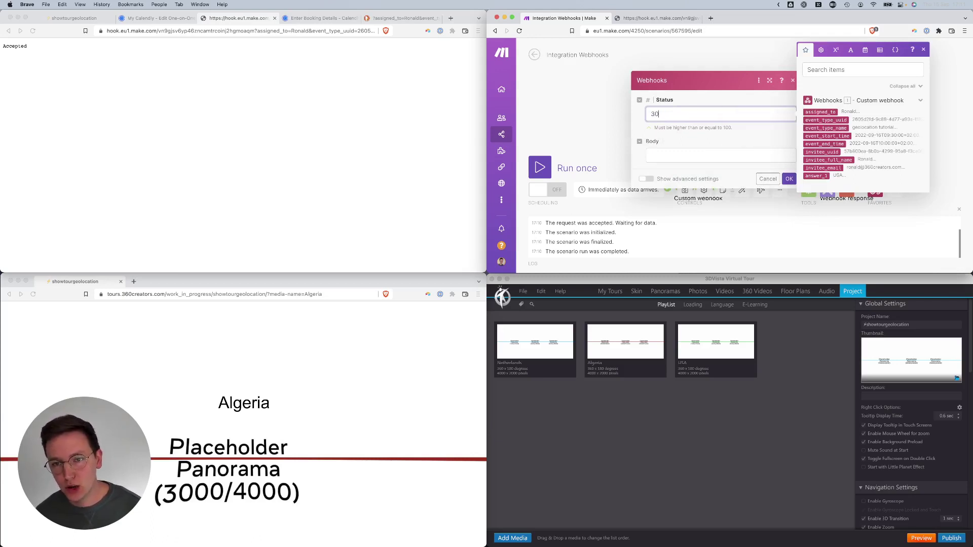
{"action": "type", "text": "2"}
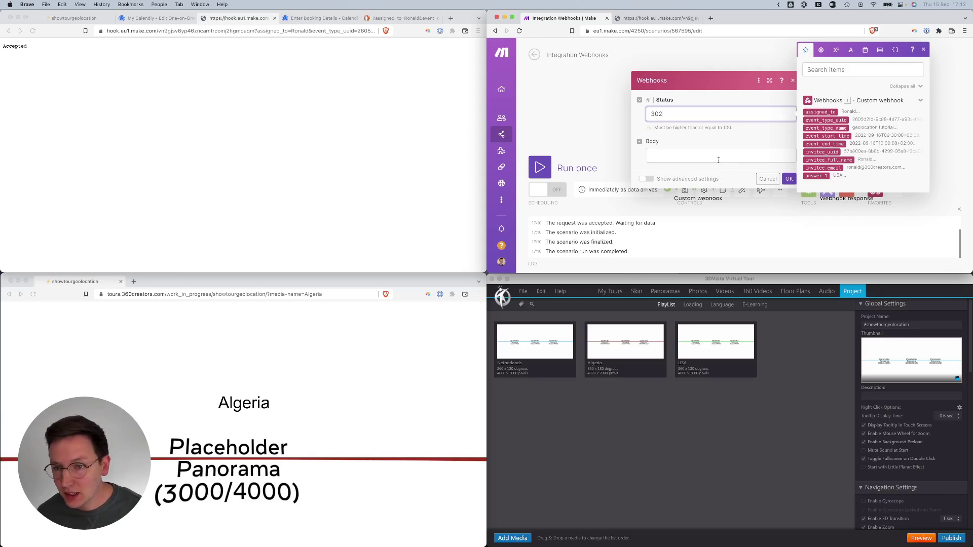
{"action": "left_click", "coordinate": [724, 147]}
- Add a custom header with the key 'location' under advanced settings
{"action": "left_click", "coordinate": [696, 179]}
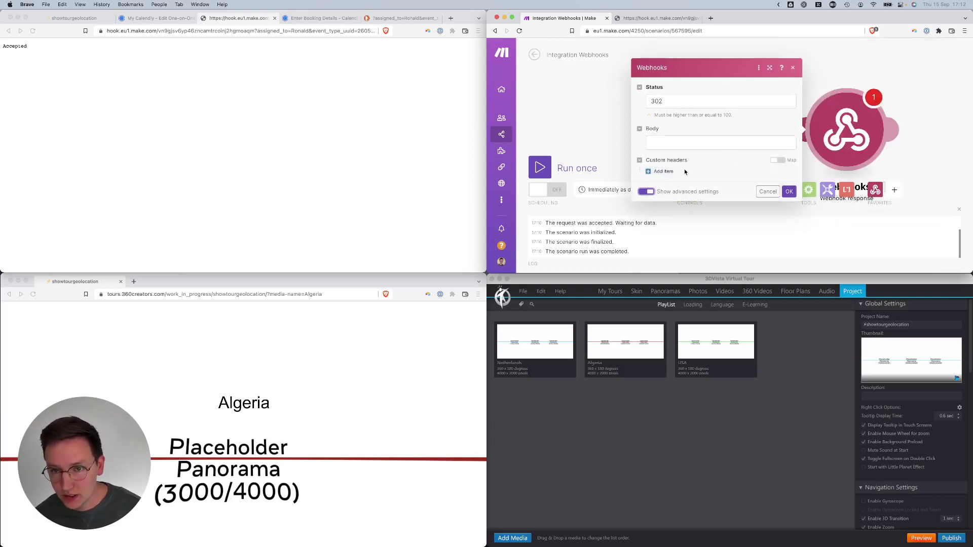
{"action": "left_click", "coordinate": [664, 172]}
{"action": "left_click", "coordinate": [680, 177]}
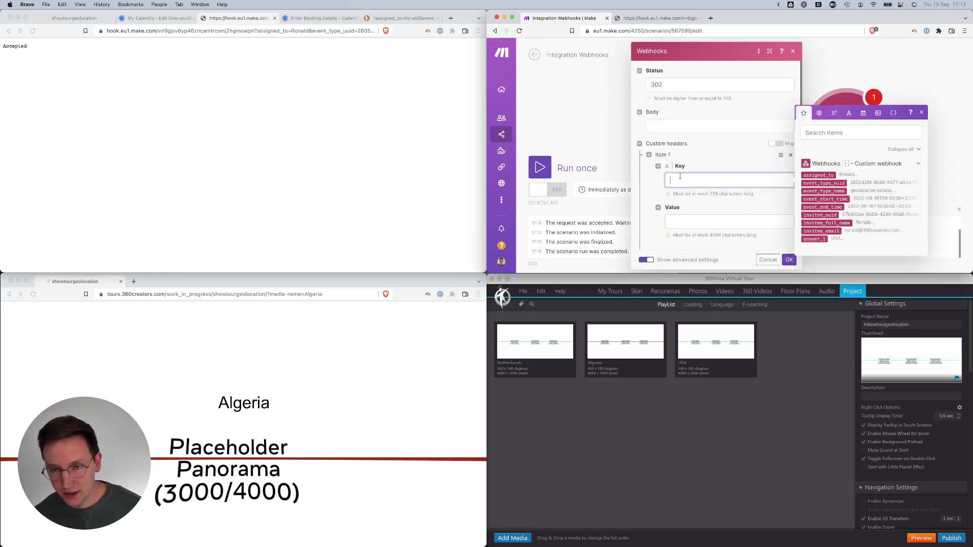
{"action": "type", "text": "location"}
{"action": "key", "text": "Tab"}
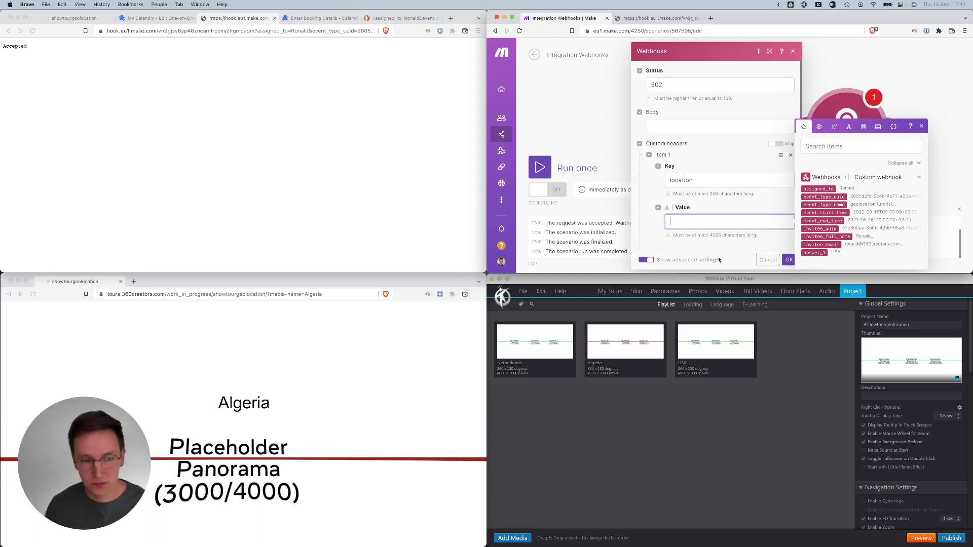
- Copy the tour page address up to 'media-name='
{"action": "left_click", "coordinate": [304, 298]}
{"action": "left_click", "coordinate": [320, 294]}
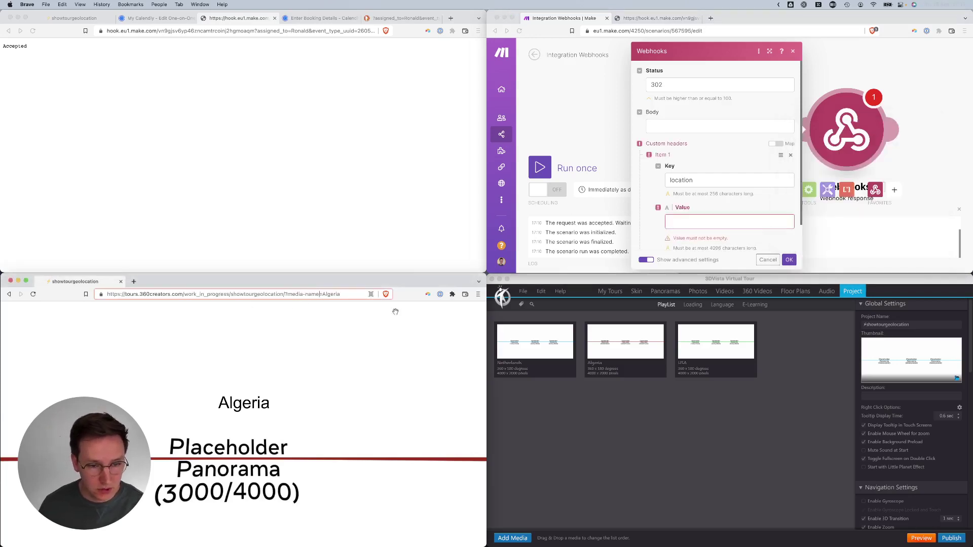
{"action": "key", "text": "shift+super+Left"}
{"action": "key", "text": "super+c"}
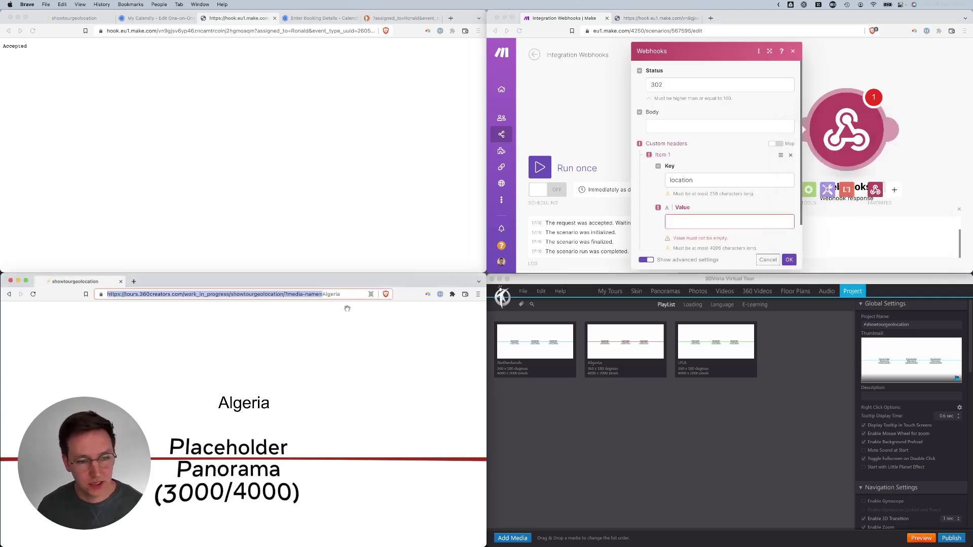
- Set the location header to the tour address followed by the mapped answer_1, and confirm
{"action": "left_click", "coordinate": [735, 219]}
{"action": "key", "text": "super+v"}
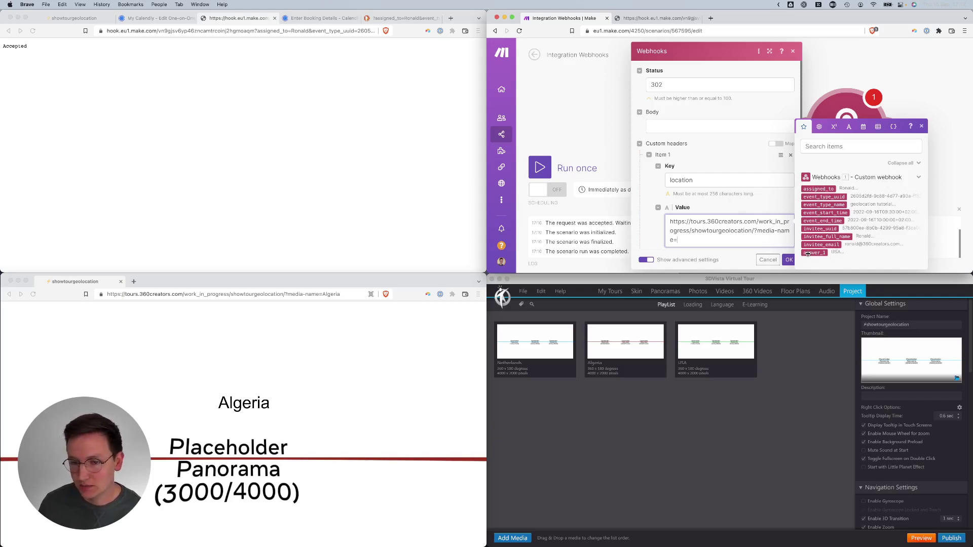
{"action": "left_click", "coordinate": [813, 252]}
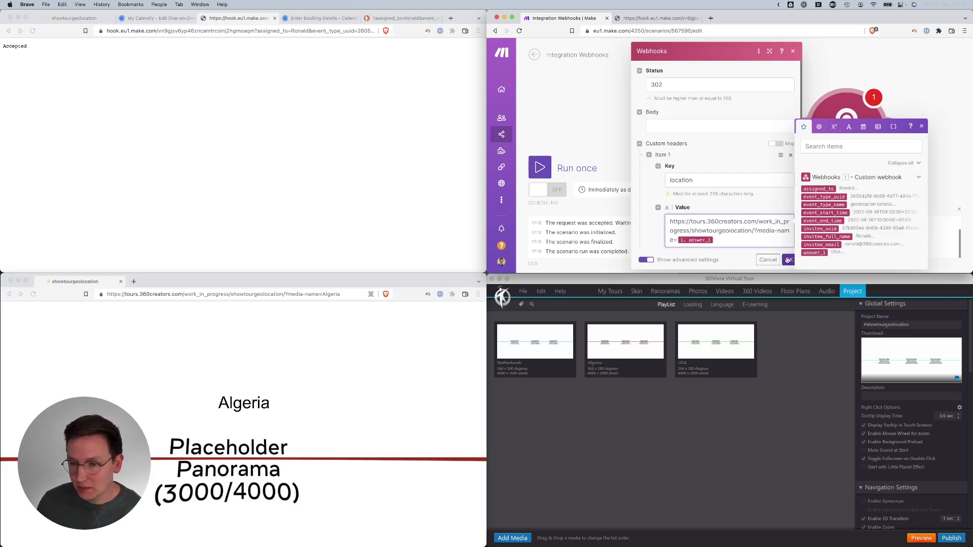
{"action": "left_click", "coordinate": [789, 259]}
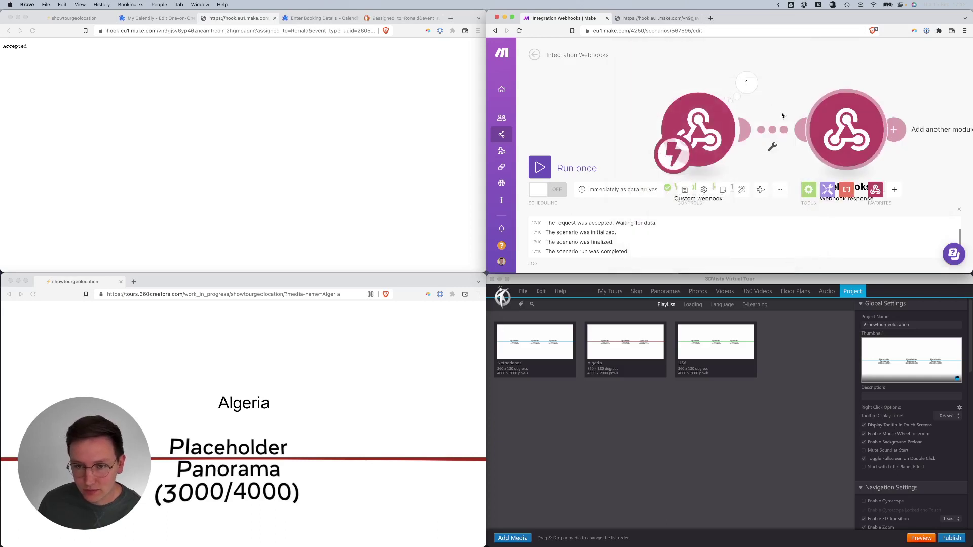
- Save the scenario, switch it on, and return to the scenario overview
{"action": "left_click", "coordinate": [685, 190]}
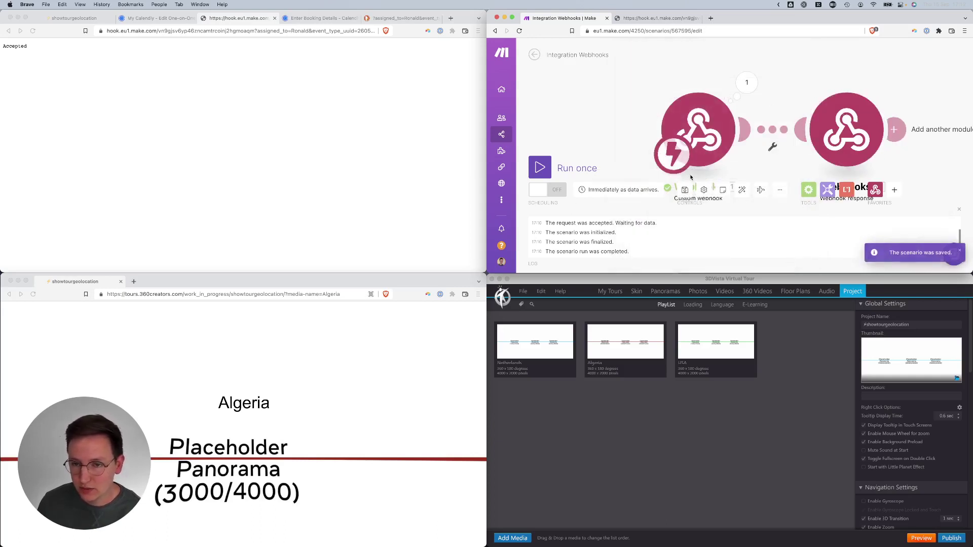
{"action": "left_click", "coordinate": [546, 194]}
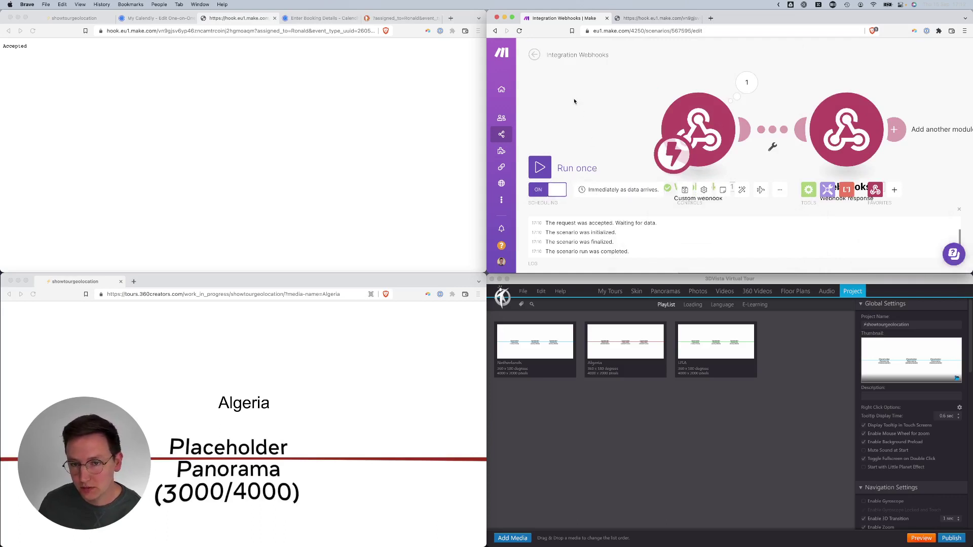
{"action": "left_click", "coordinate": [534, 54]}
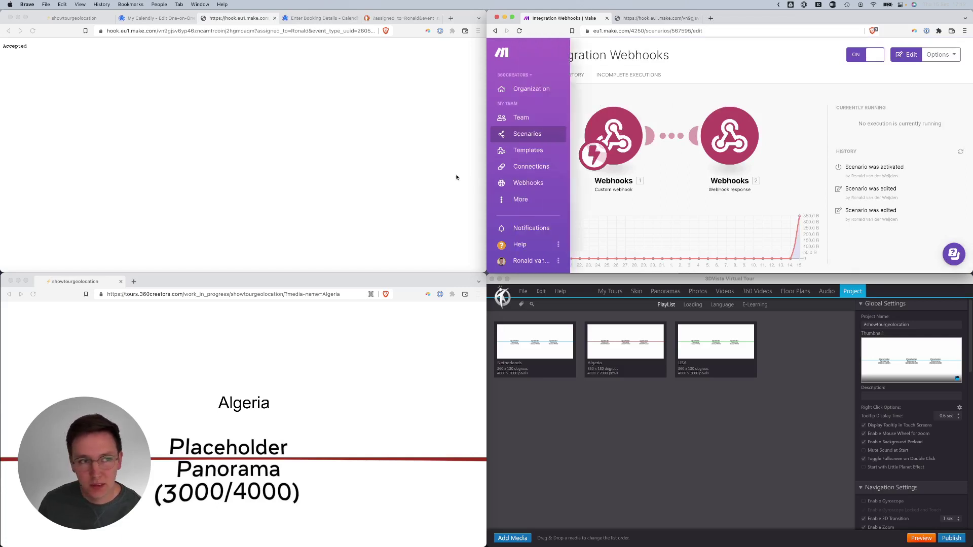
- On the event's live booking page, pick Friday, September 16 at 10:00 and confirm
{"action": "left_click", "coordinate": [161, 18]}
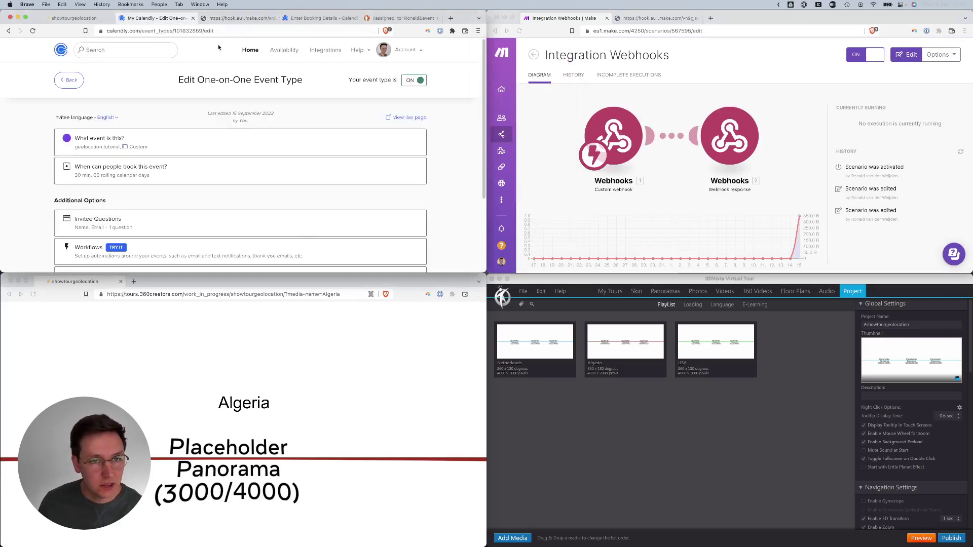
{"action": "left_click", "coordinate": [409, 117]}
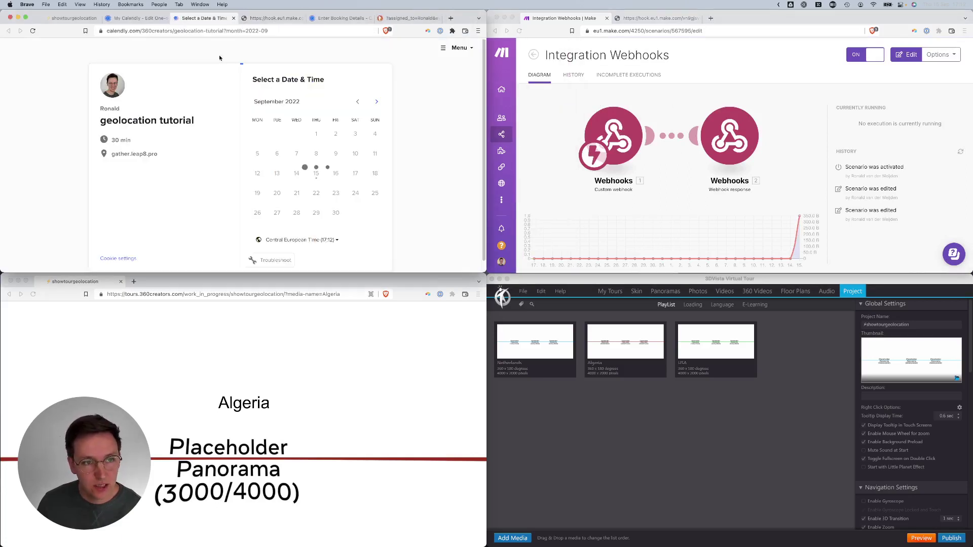
{"action": "left_click", "coordinate": [334, 175]}
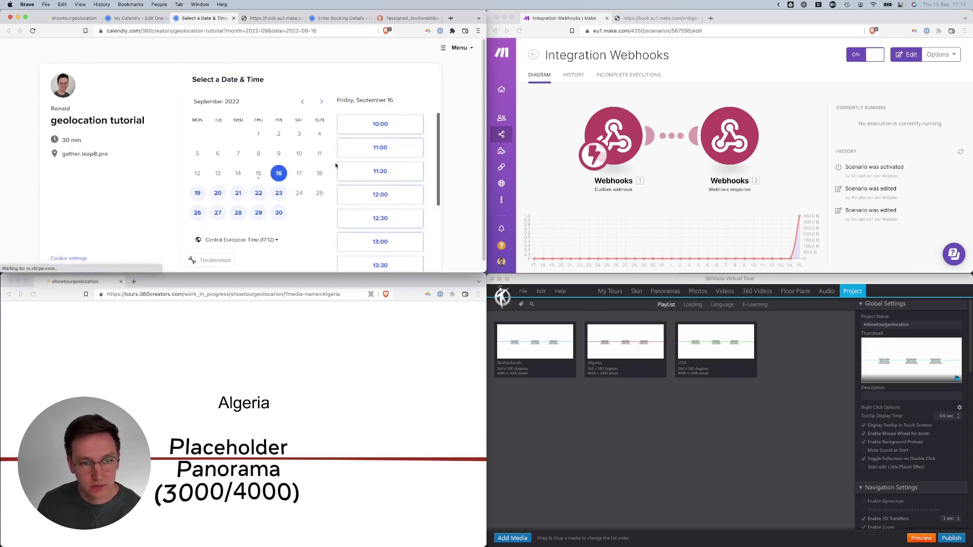
{"action": "left_click", "coordinate": [365, 126]}
{"action": "left_click", "coordinate": [406, 126]}
- Enter the invitee's name and e-mail, answer Algeria for location, and schedule the event
{"action": "left_click", "coordinate": [284, 107]}
{"action": "type", "text": "Achmed"}
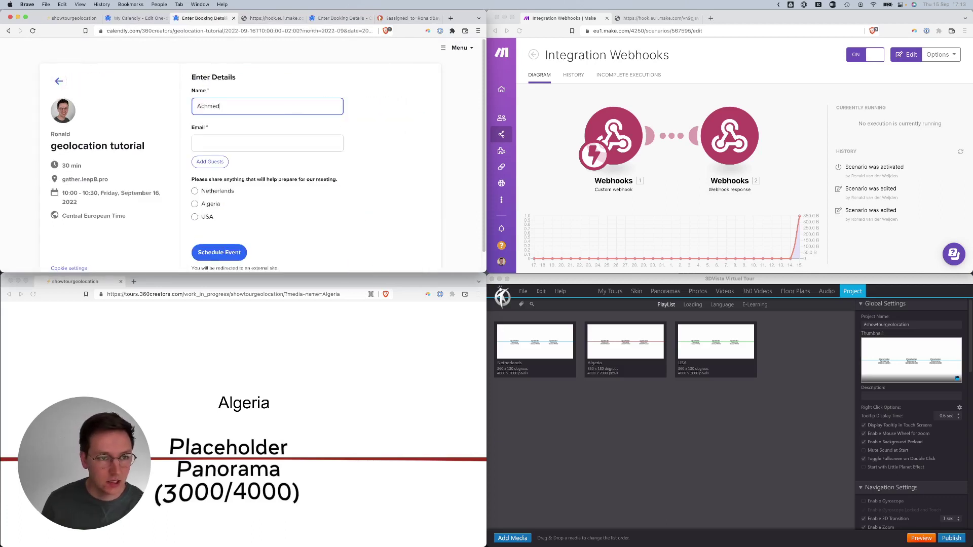
{"action": "left_click", "coordinate": [261, 143]}
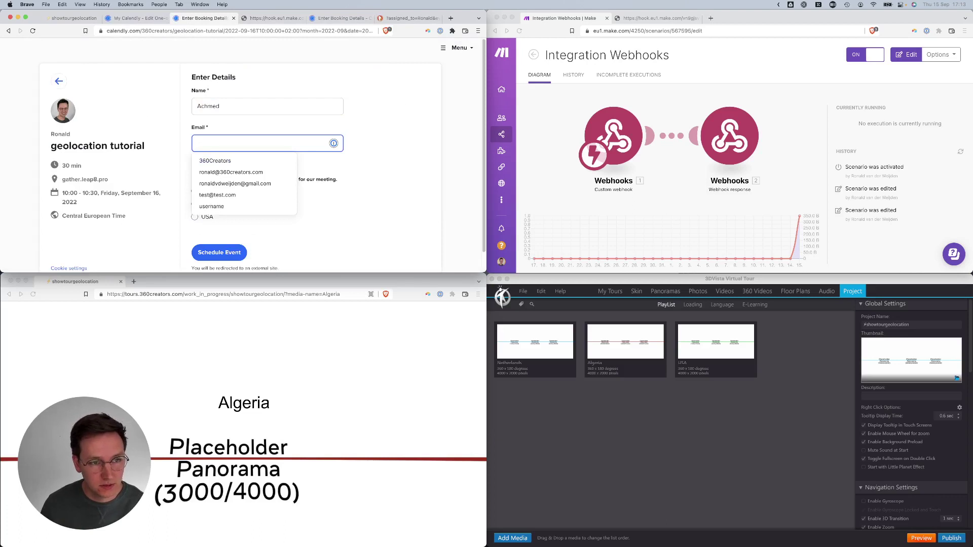
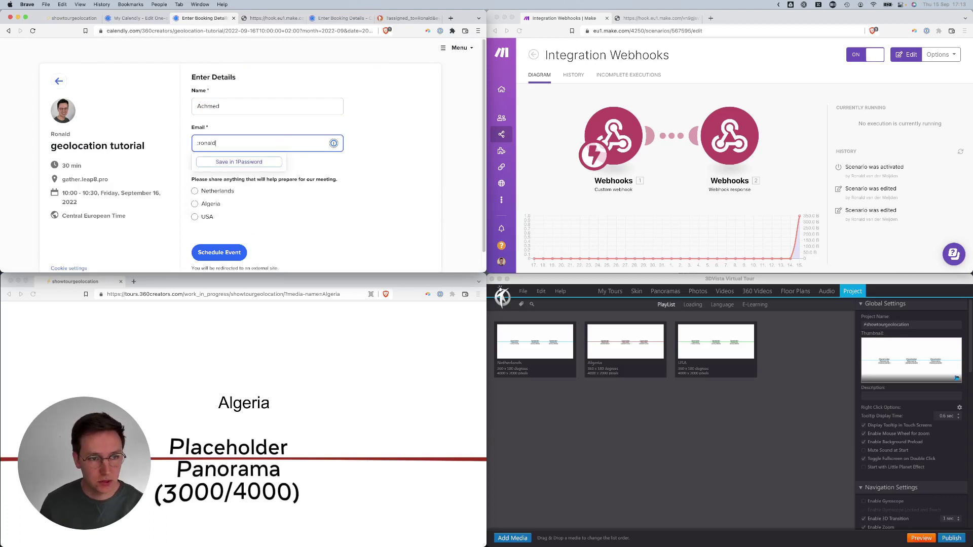
{"action": "left_click", "coordinate": [205, 208]}
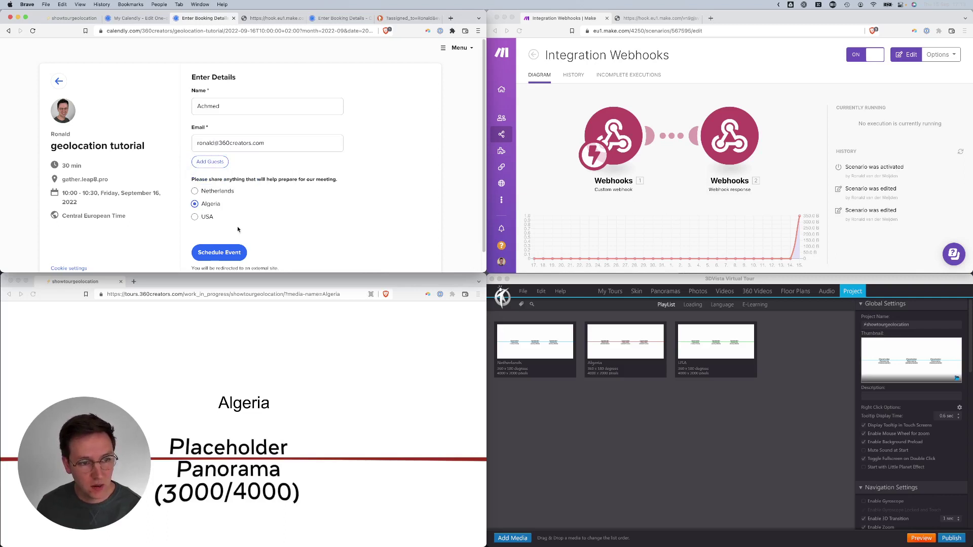
{"action": "scroll", "coordinate": [238, 229], "scroll_direction": "down", "scroll_amount": 1}
{"action": "left_click", "coordinate": [216, 233]}
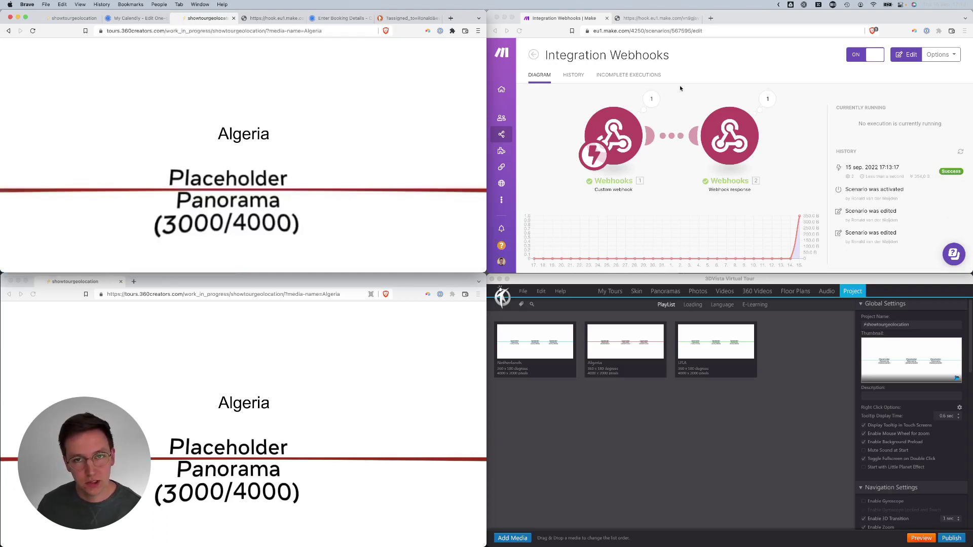
{"action": "left_click_drag", "start_coordinate": [283, 105], "coordinate": [198, 90]}
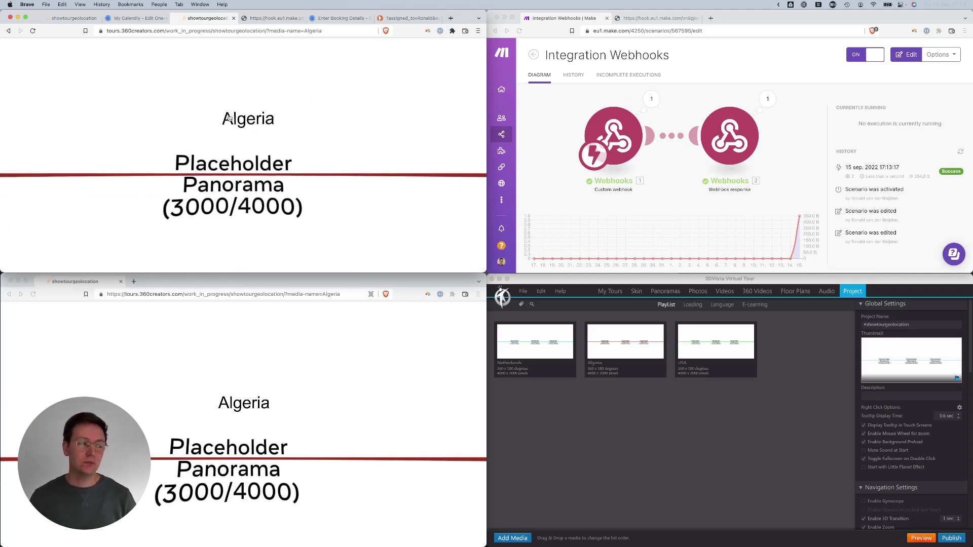